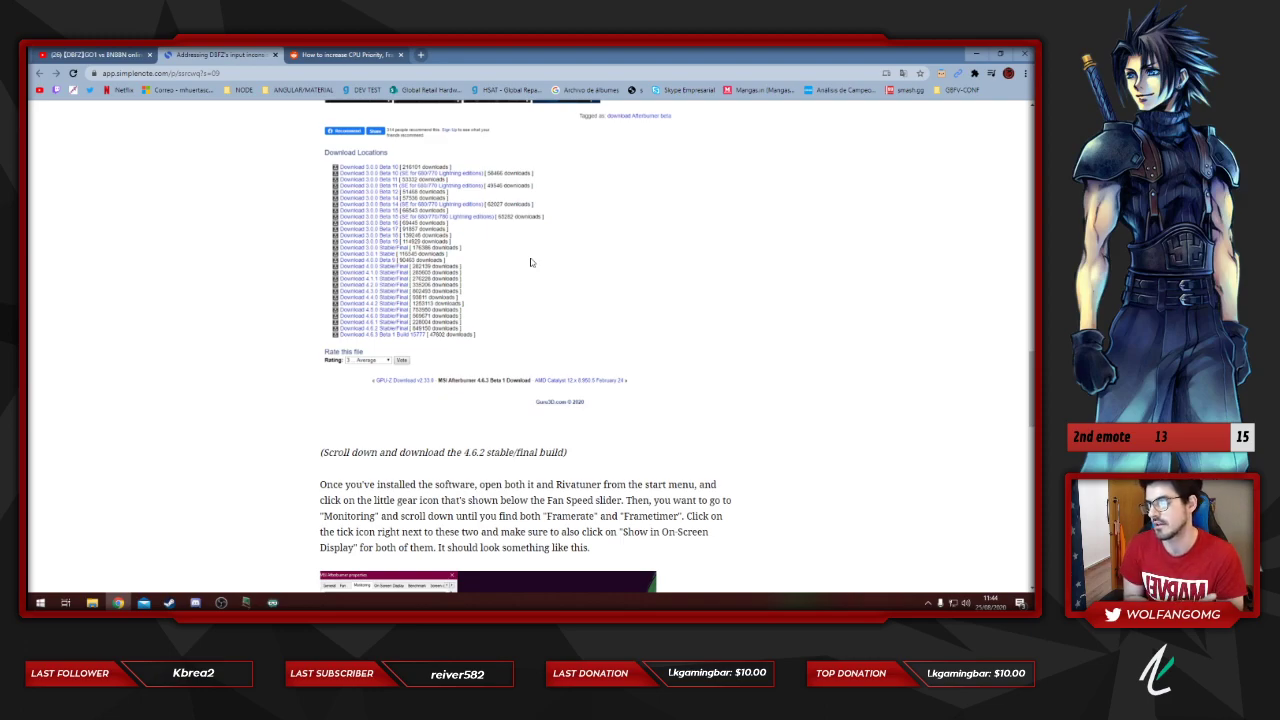
# Step: Open the guide's guru3d.com MSI Afterburner download link in a new browser tab and switch to it
pyautogui.scroll(-3, 531, 262)
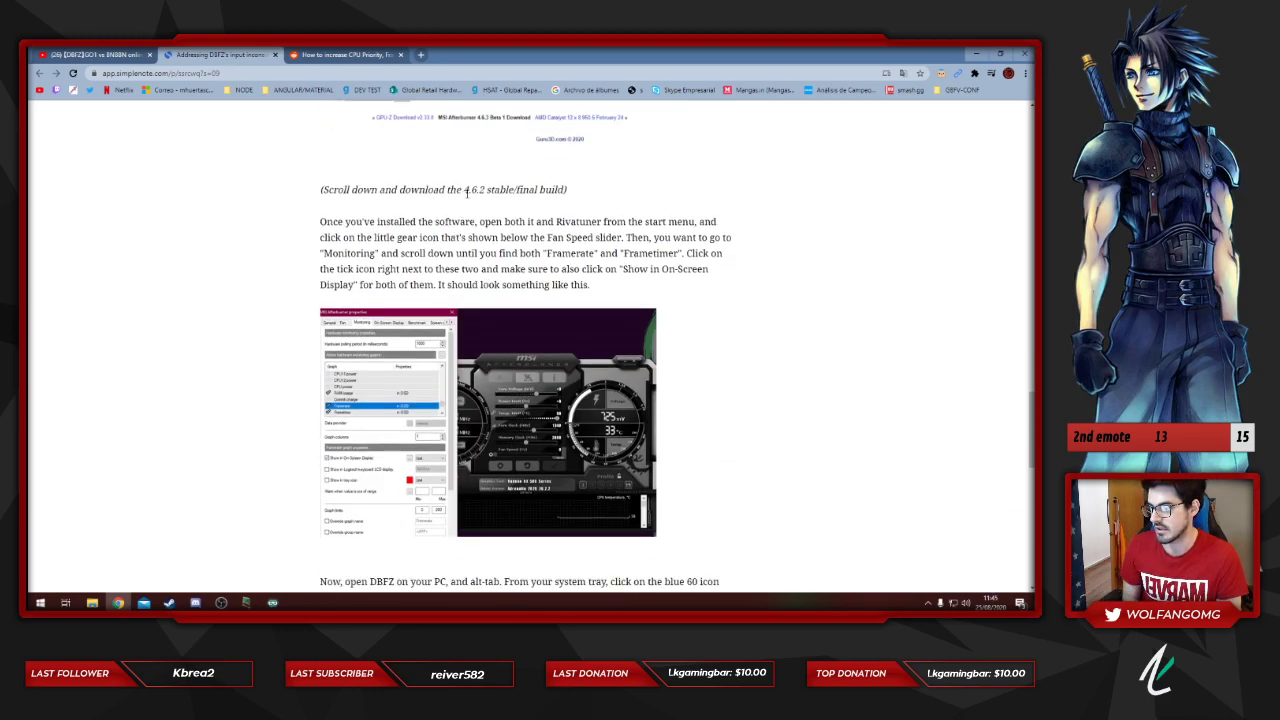
pyautogui.moveTo(466, 192); pyautogui.dragTo(516, 192)
pyautogui.click(447, 207)
pyautogui.scroll(2, 447, 207)
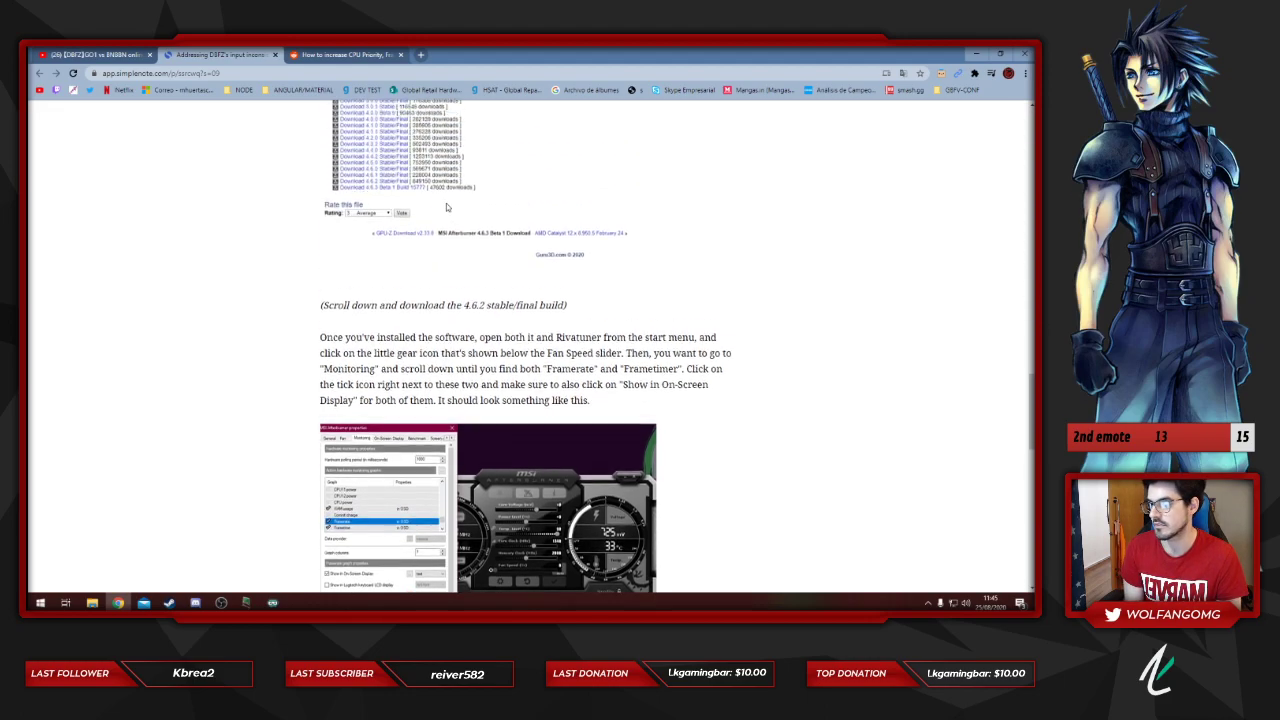
pyautogui.scroll(2, 447, 207)
pyautogui.scroll(2, 600, 212)
pyautogui.middleClick(608, 214)
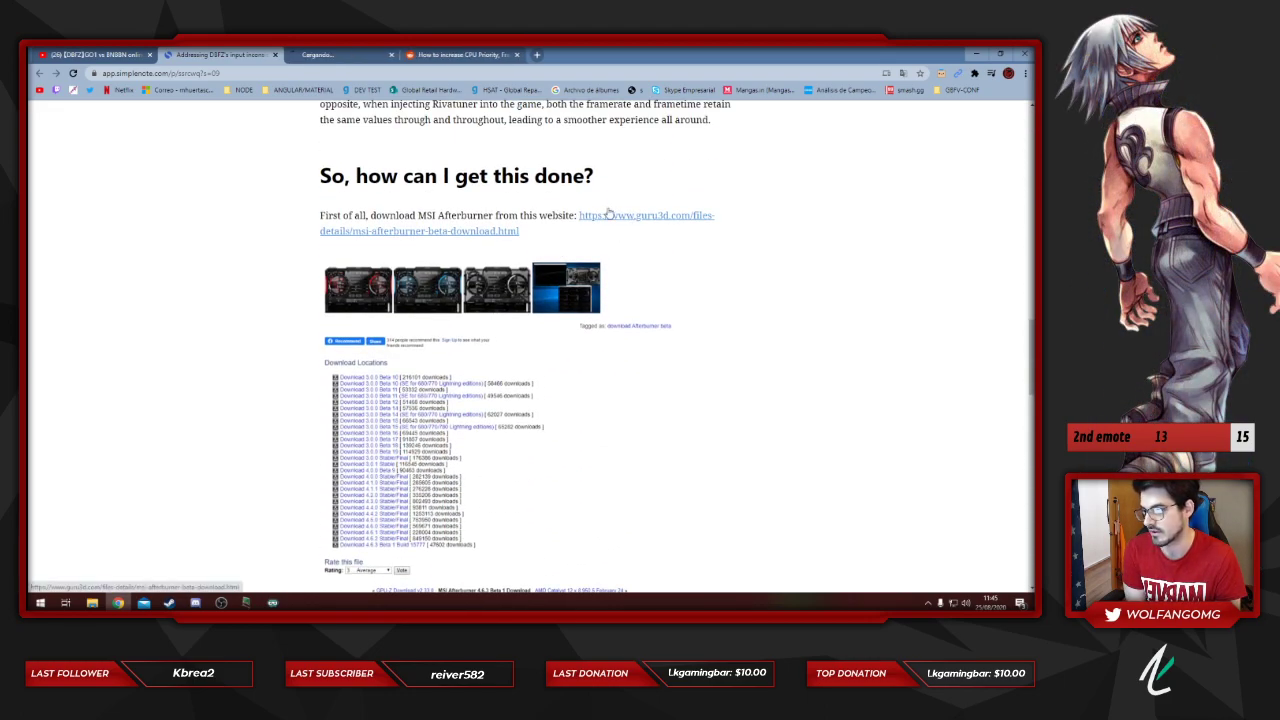
pyautogui.hotkey('ctrl', 'Tab')
# Step: Examine the Download Locations list on the Guru3D MSI Afterburner page, and close that page
pyautogui.scroll(-4, 462, 260)
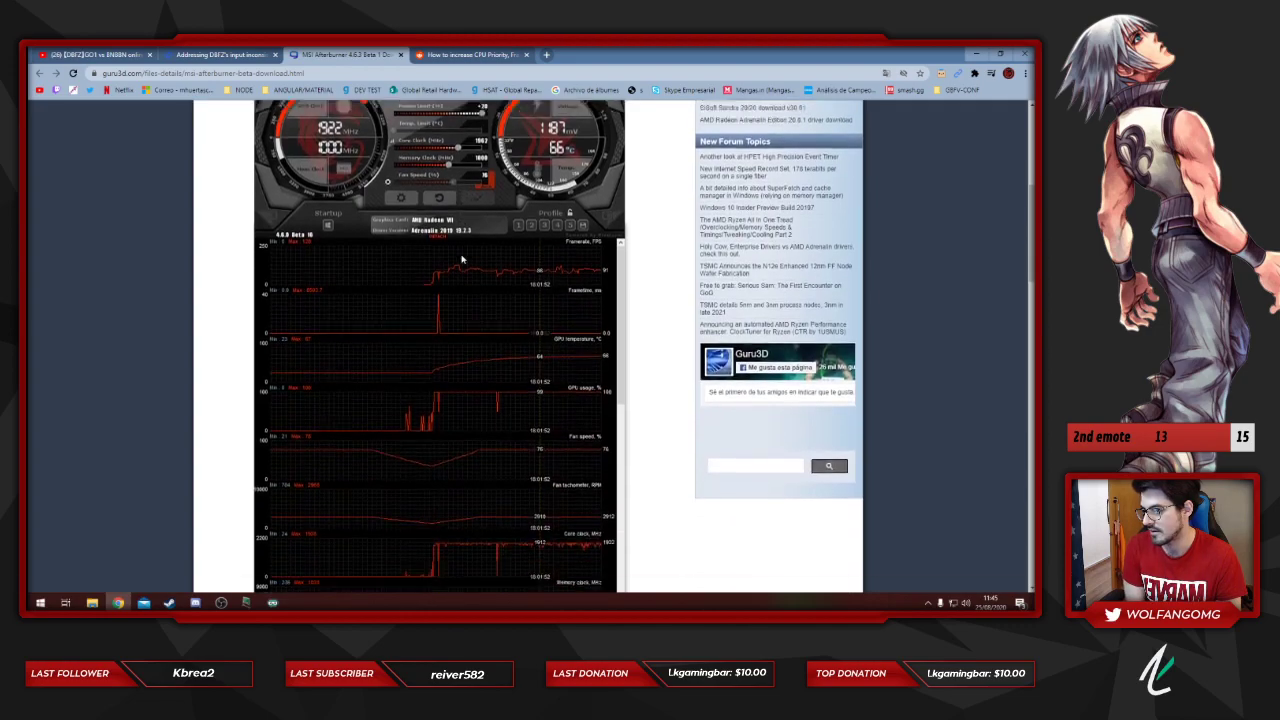
pyautogui.scroll(-5, 462, 260)
pyautogui.scroll(8, 455, 235)
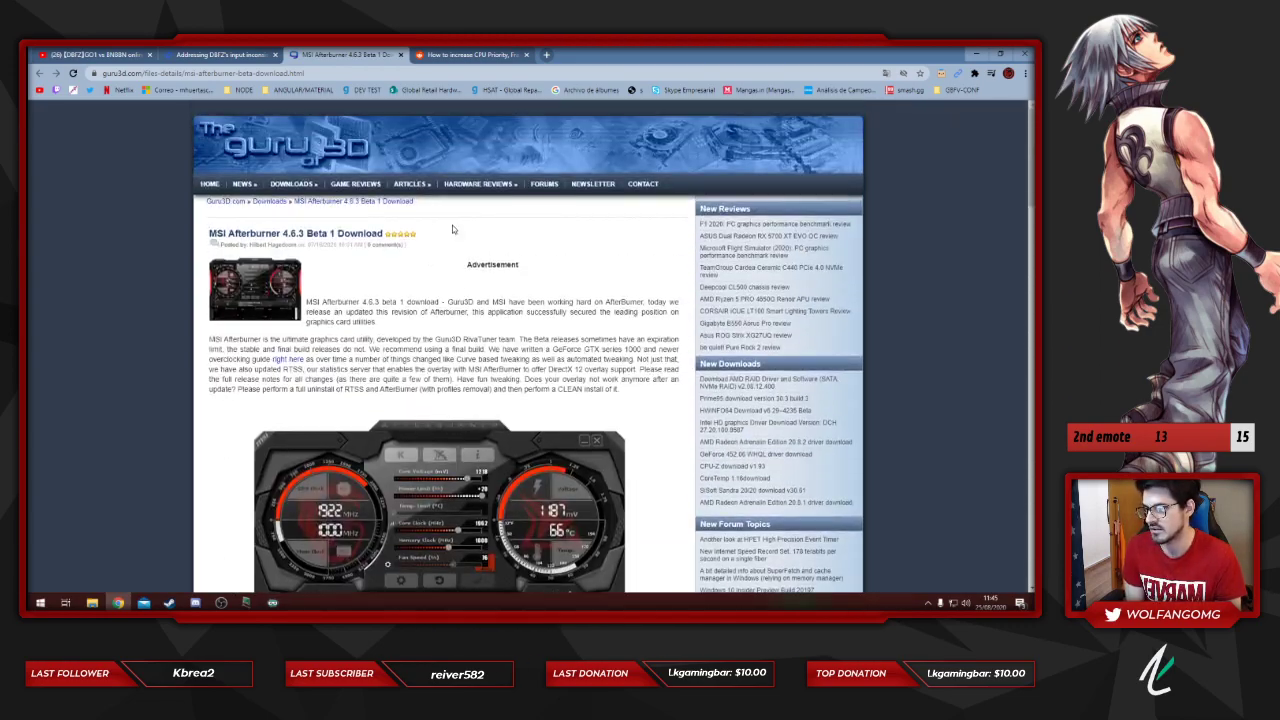
pyautogui.scroll(-15, 380, 220)
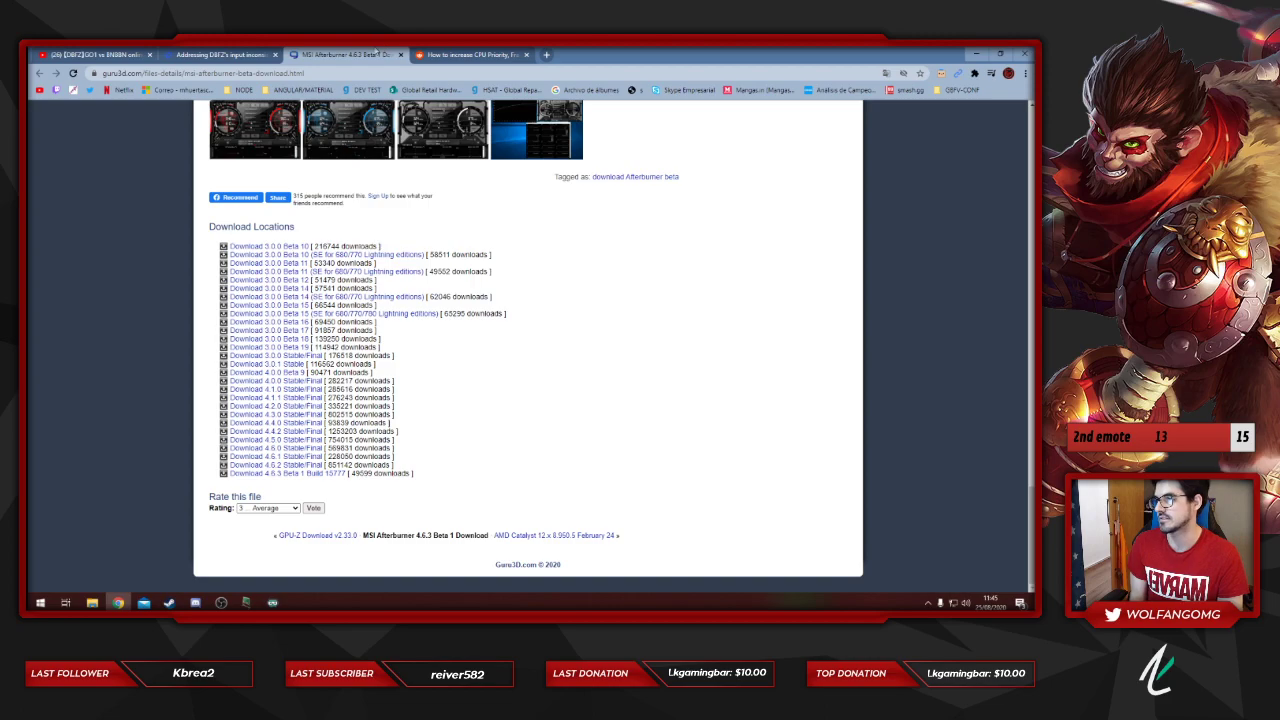
pyautogui.click(400, 54)
# Step: Examine the guide's instructions and sample screenshots for the MSI Afterburner monitoring settings and the RivaTuner profile settings
pyautogui.scroll(-5, 494, 262)
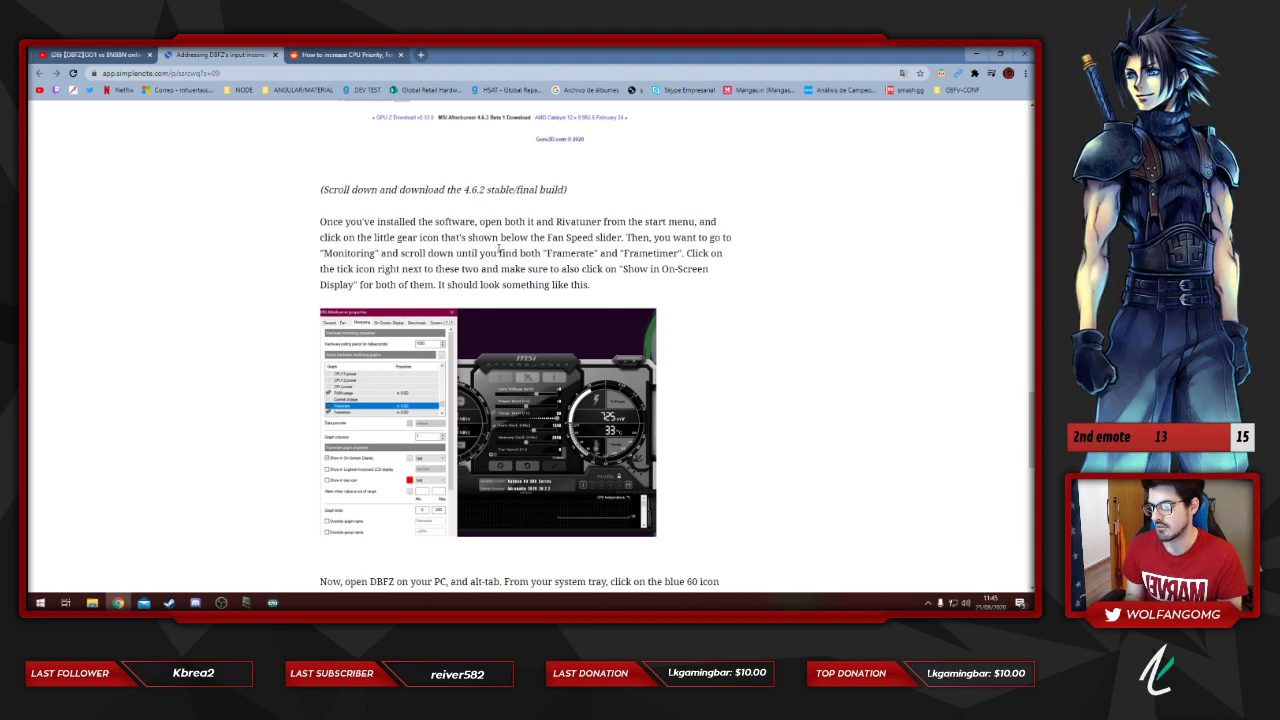
pyautogui.scroll(2, 499, 250)
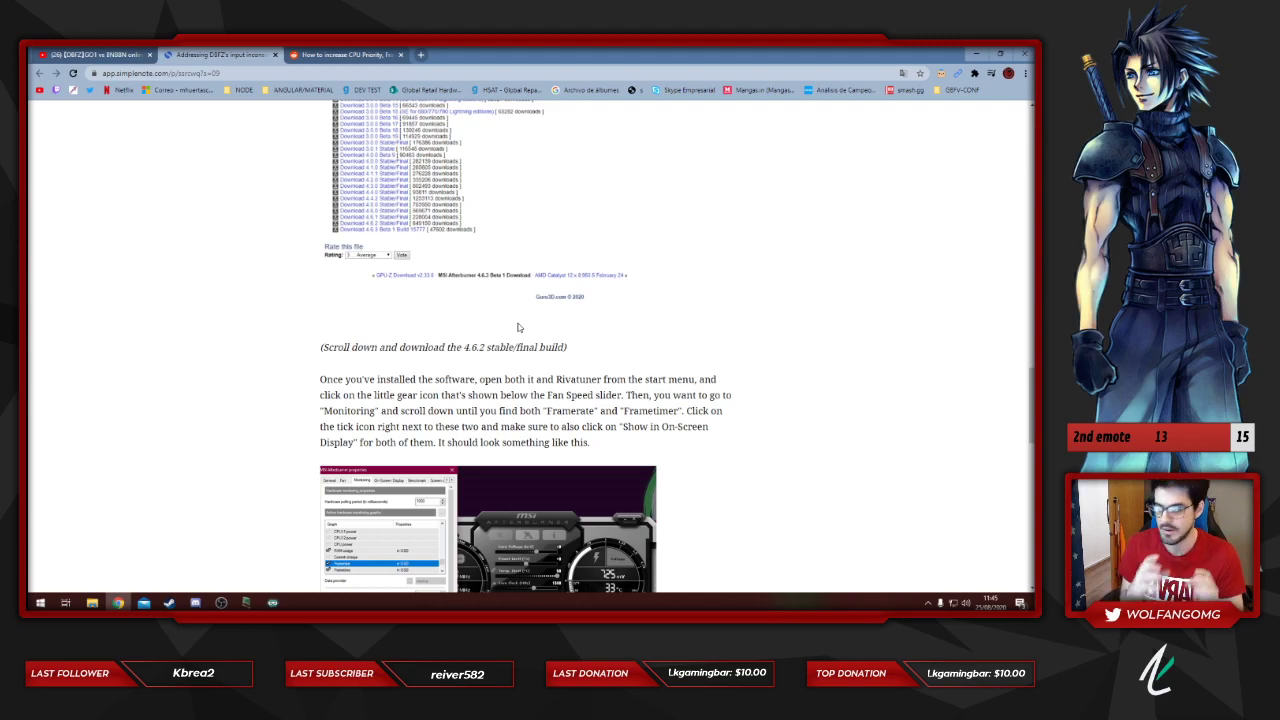
pyautogui.scroll(-4, 518, 327)
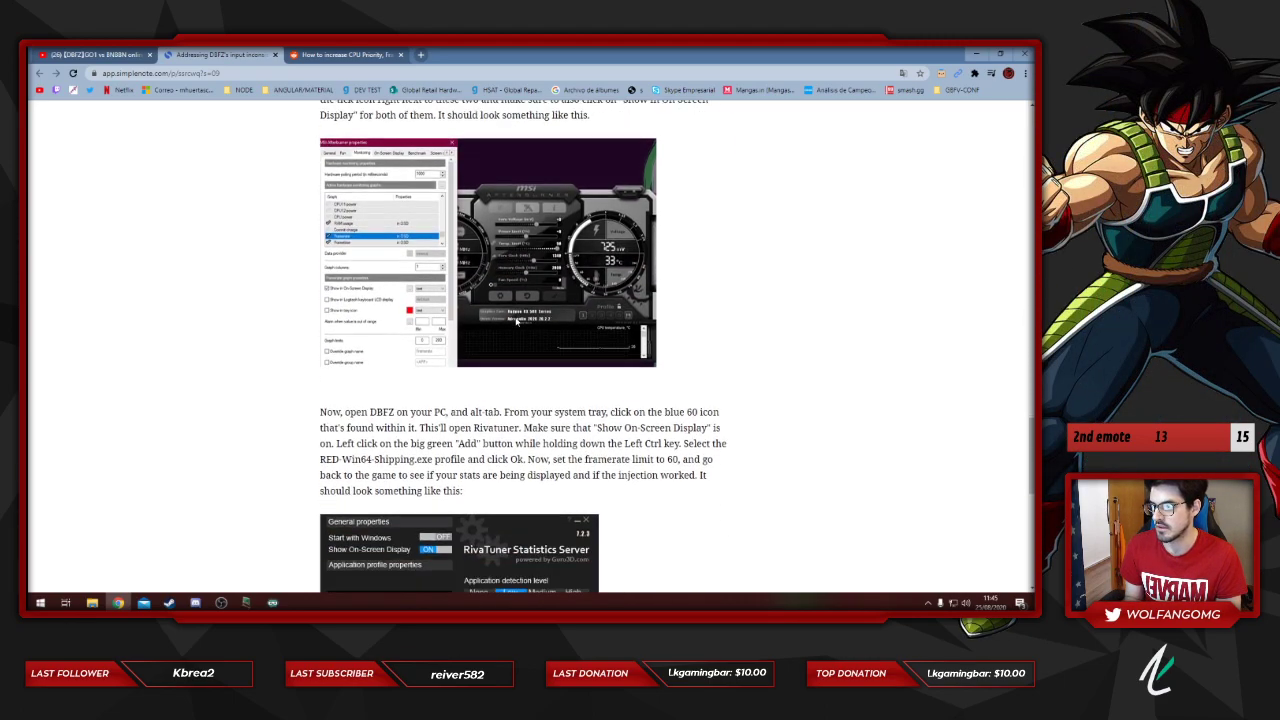
pyautogui.scroll(2, 510, 318)
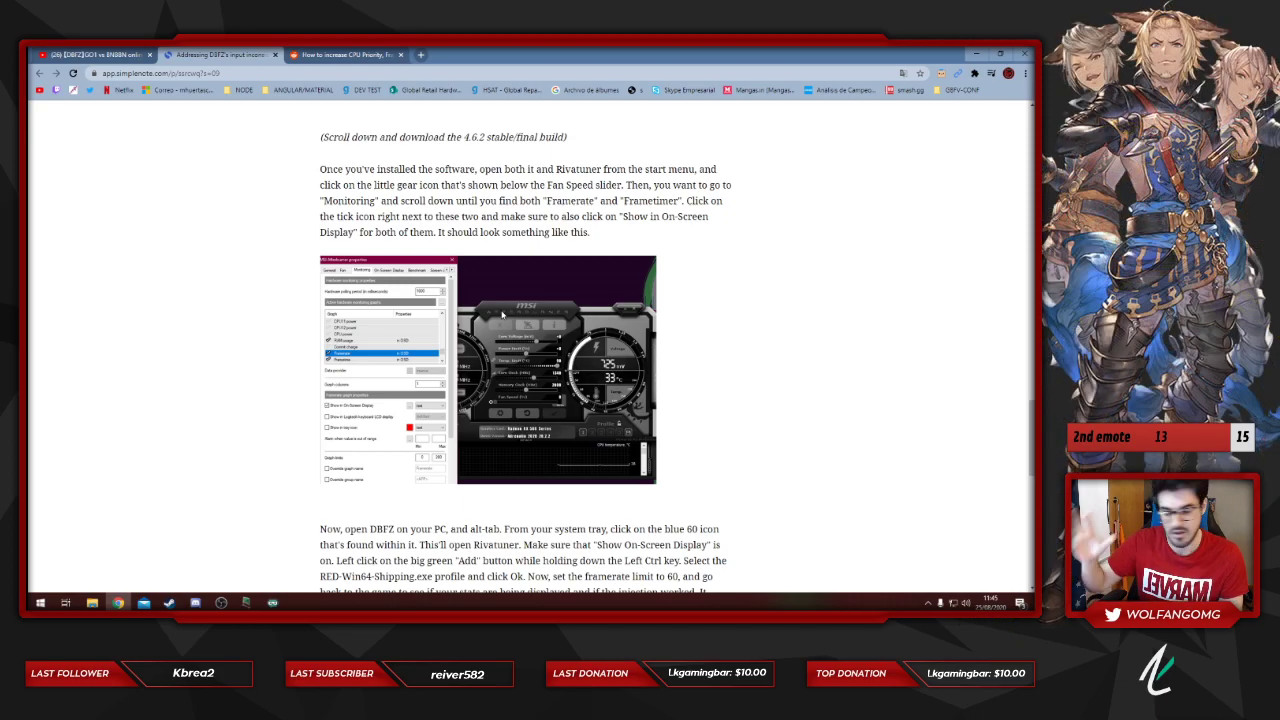
pyautogui.scroll(-1, 500, 315)
pyautogui.scroll(-6, 508, 320)
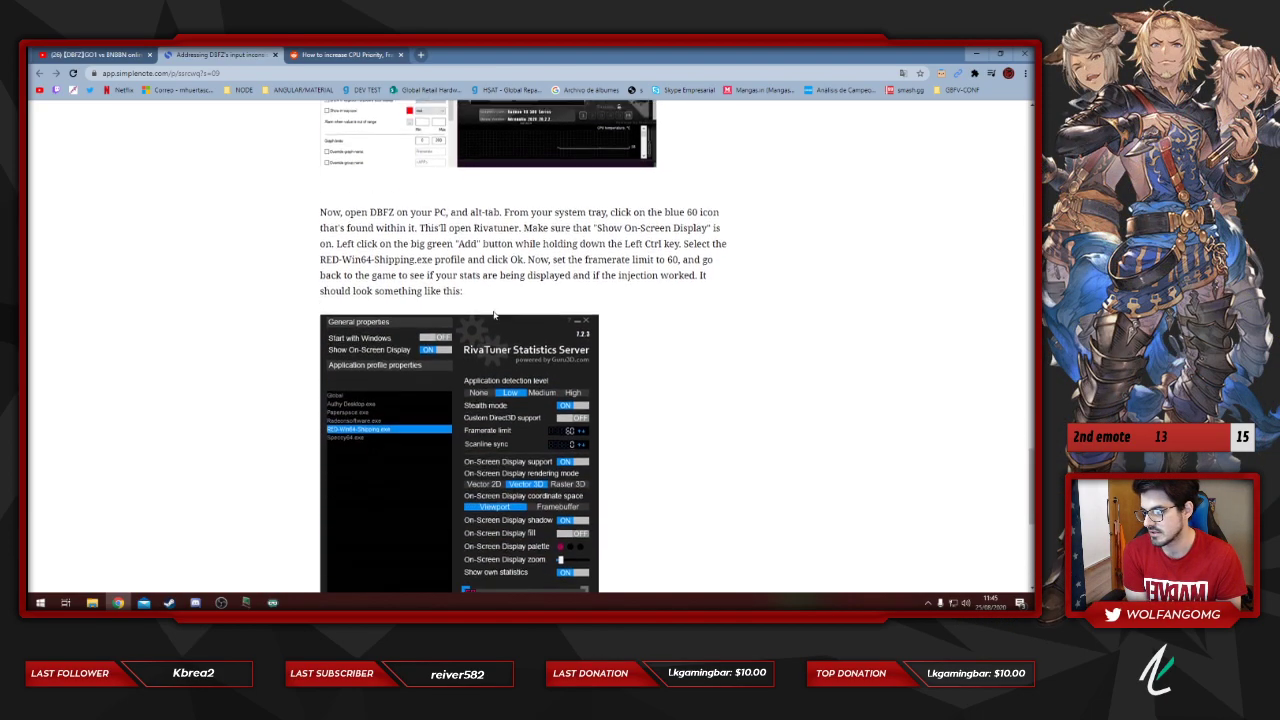
pyautogui.scroll(7, 508, 320)
pyautogui.scroll(-6, 520, 305)
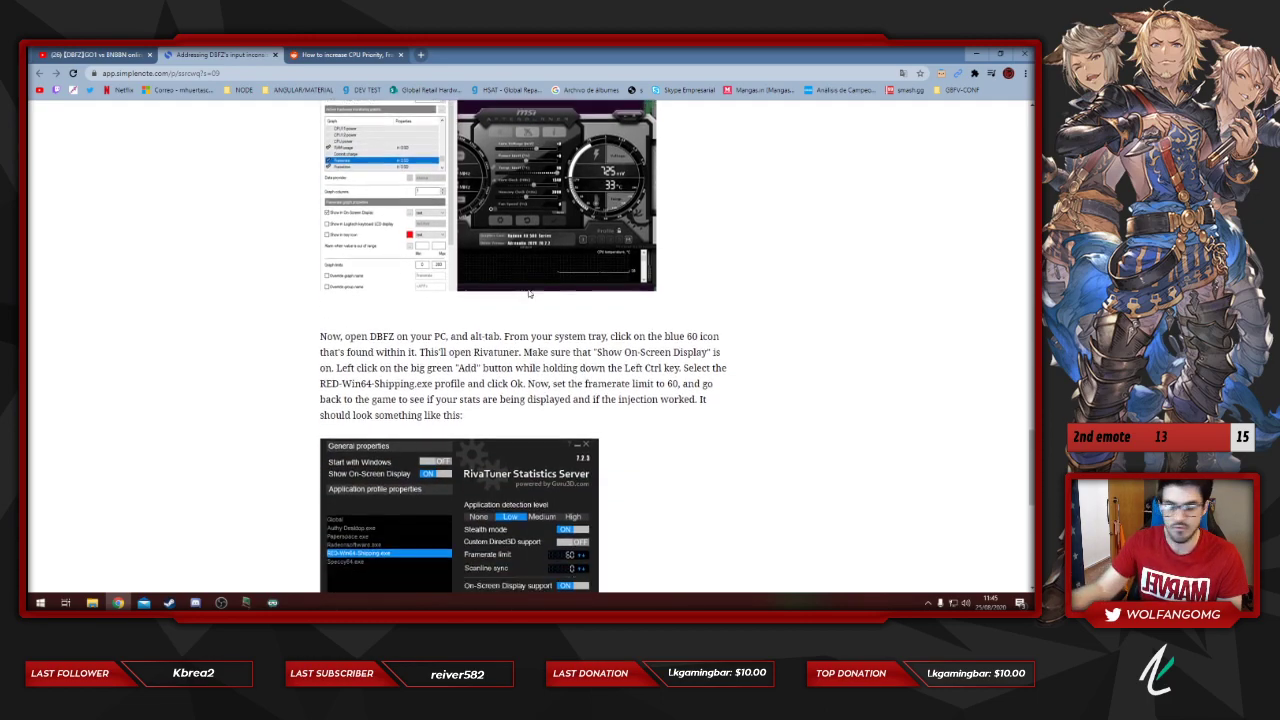
pyautogui.scroll(-7, 530, 295)
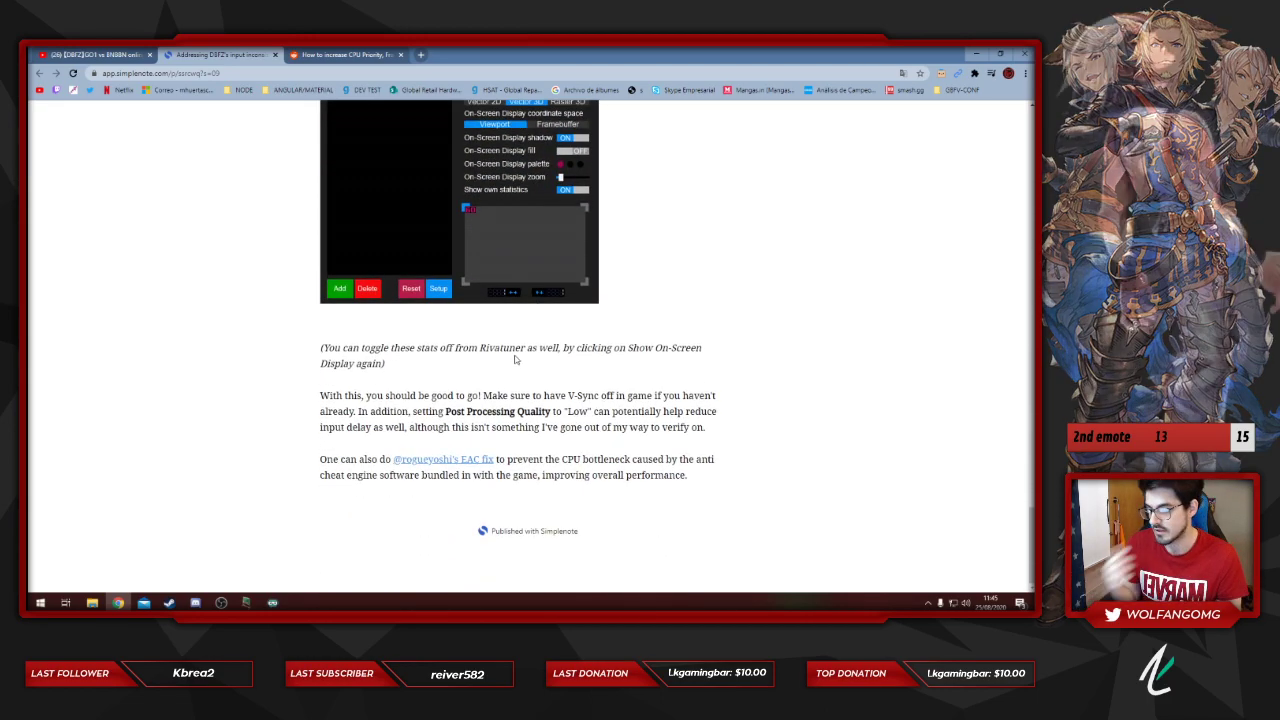
pyautogui.scroll(10, 530, 320)
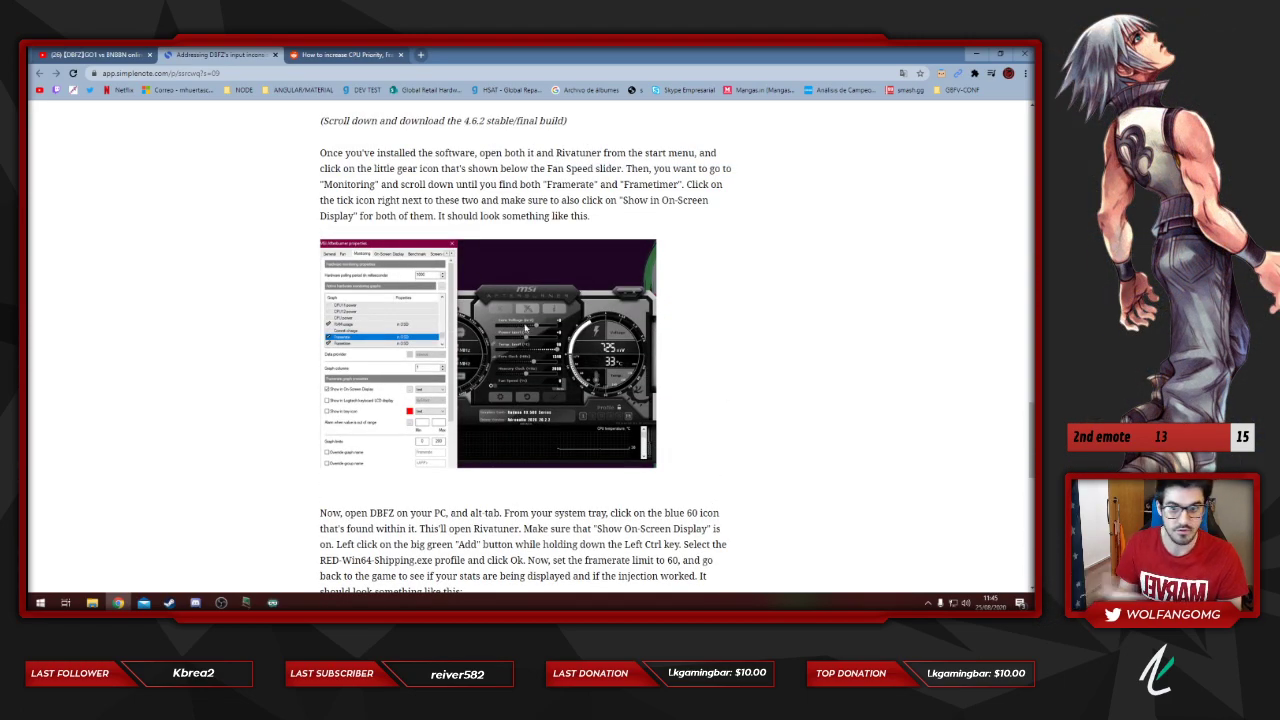
pyautogui.scroll(-10, 525, 328)
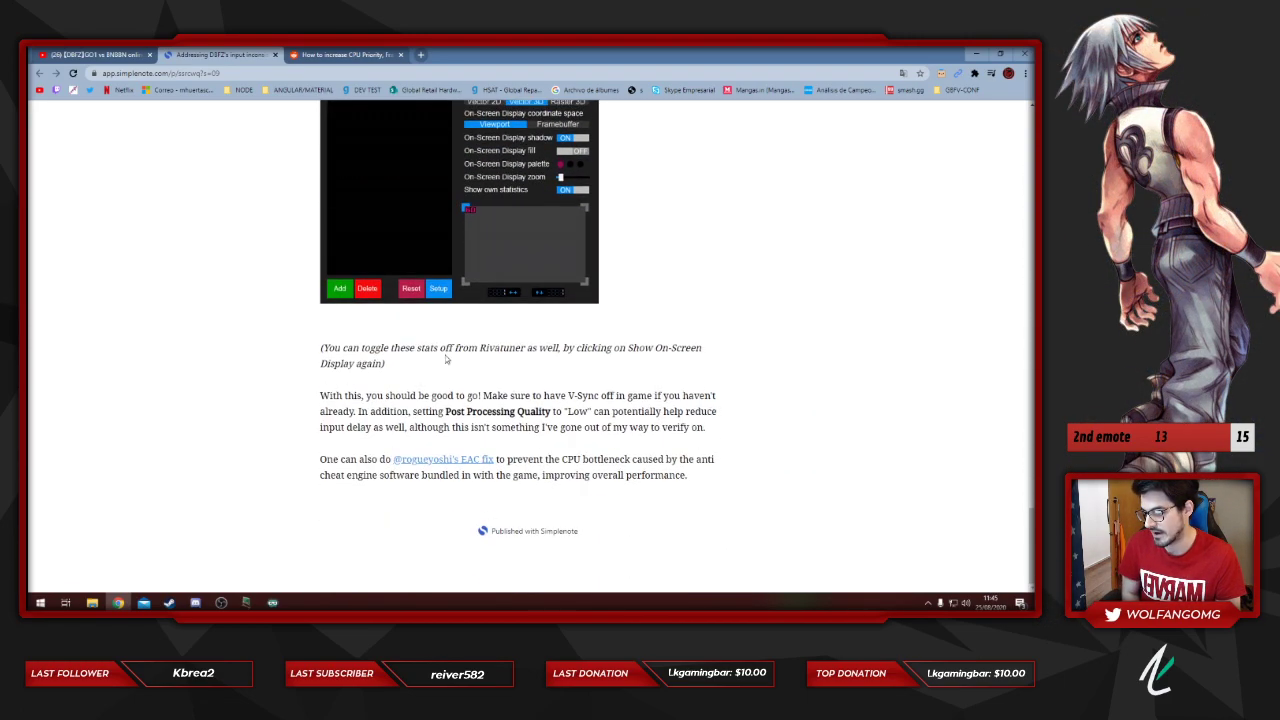
pyautogui.scroll(2, 441, 387)
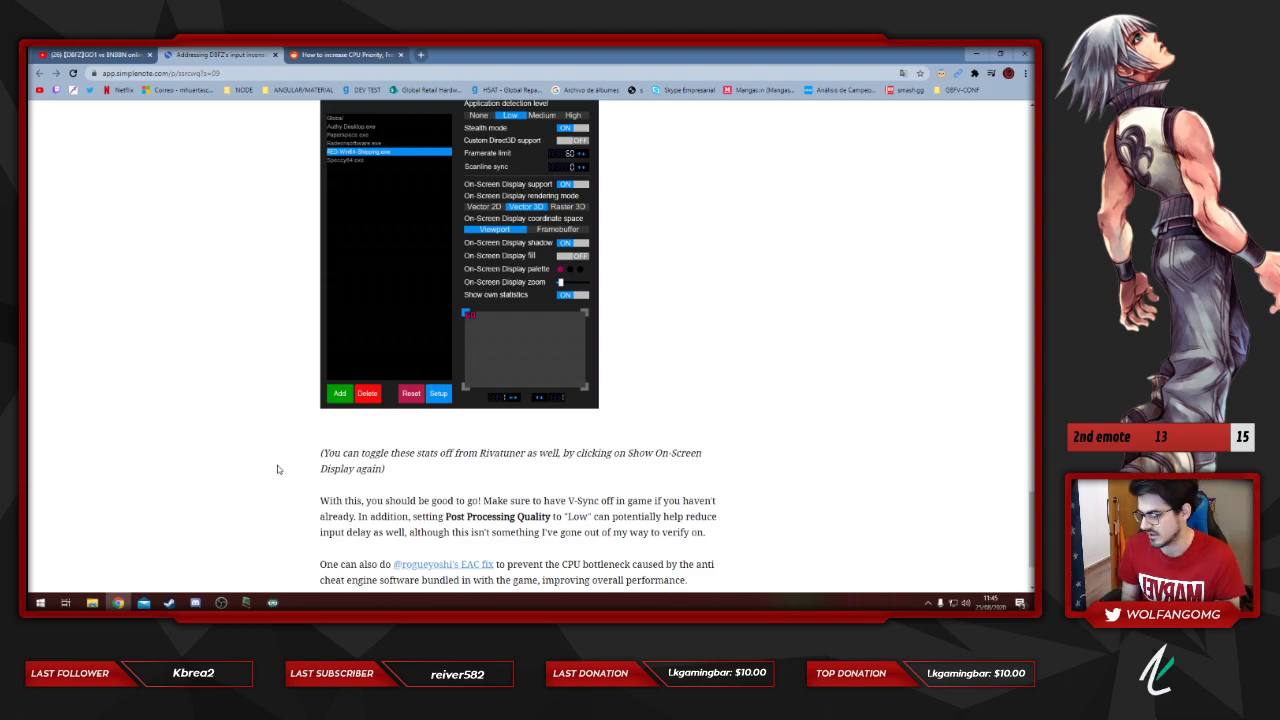
# Step: Search Windows for "msi" and launch MSI Afterburner
pyautogui.click(40, 602)
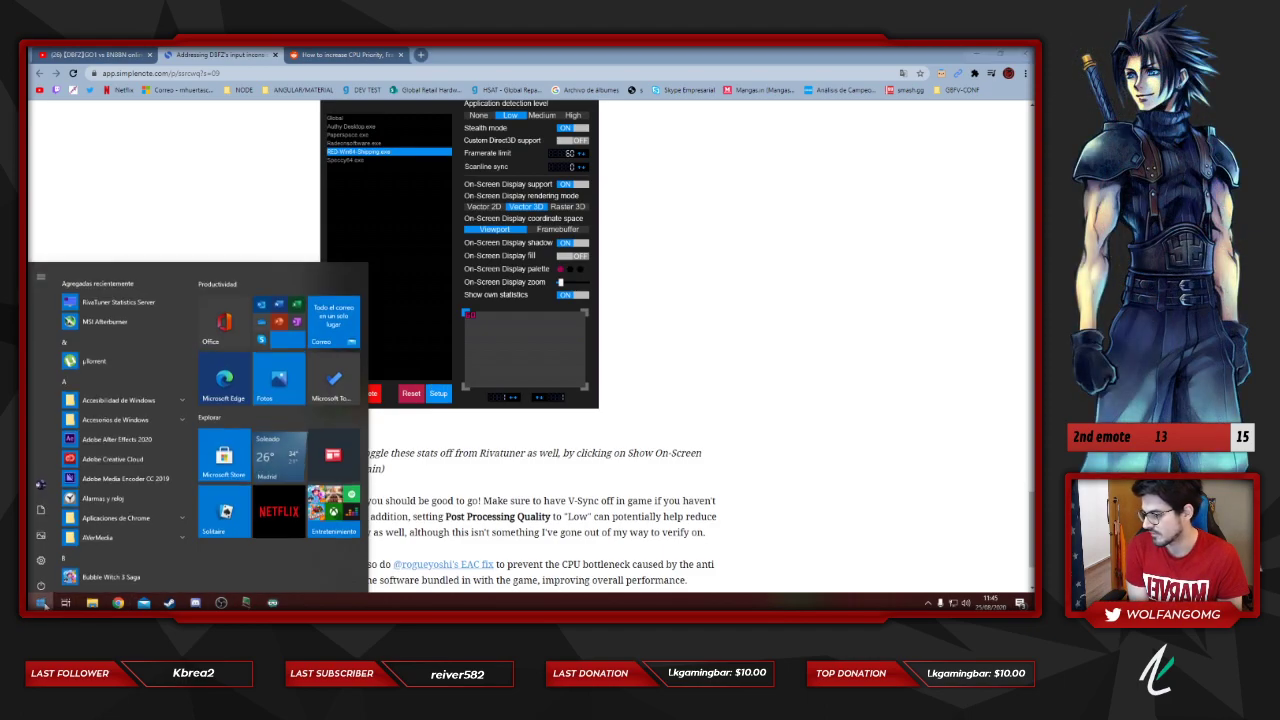
pyautogui.scroll(-1, 300, 470)
pyautogui.click(366, 469)
pyautogui.press('super')
pyautogui.write('msi')
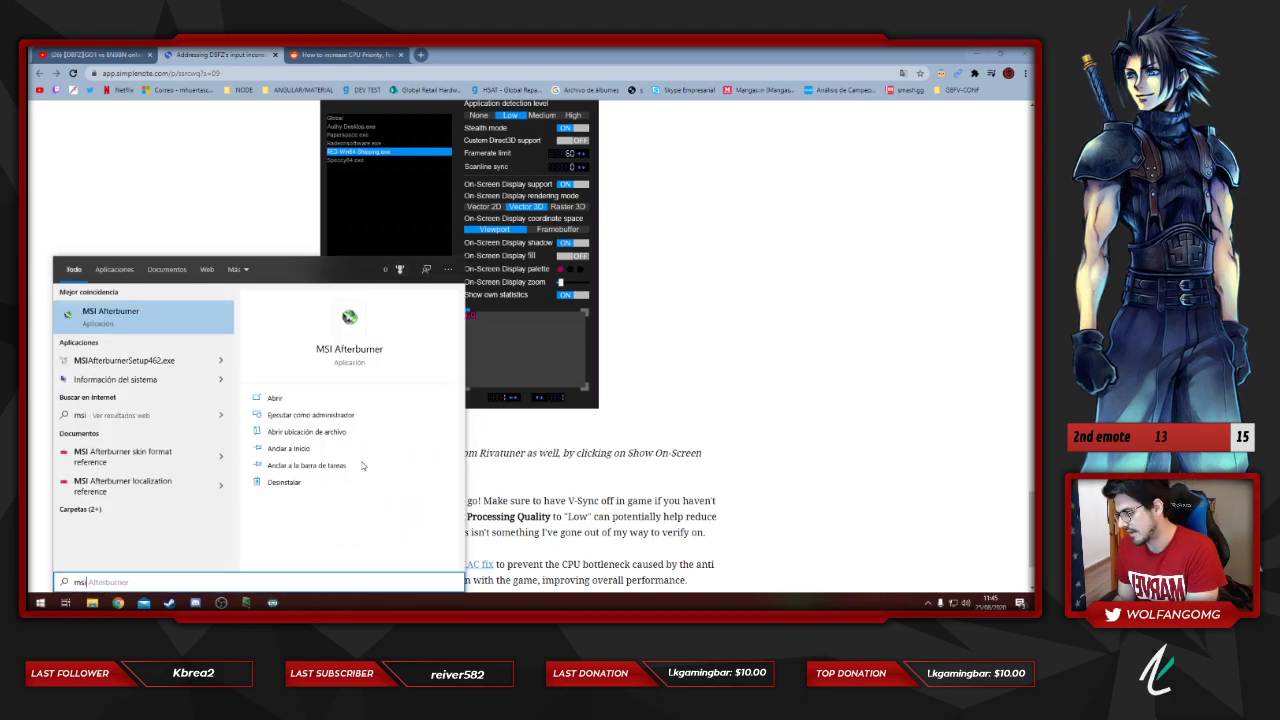
pyautogui.press('Return')
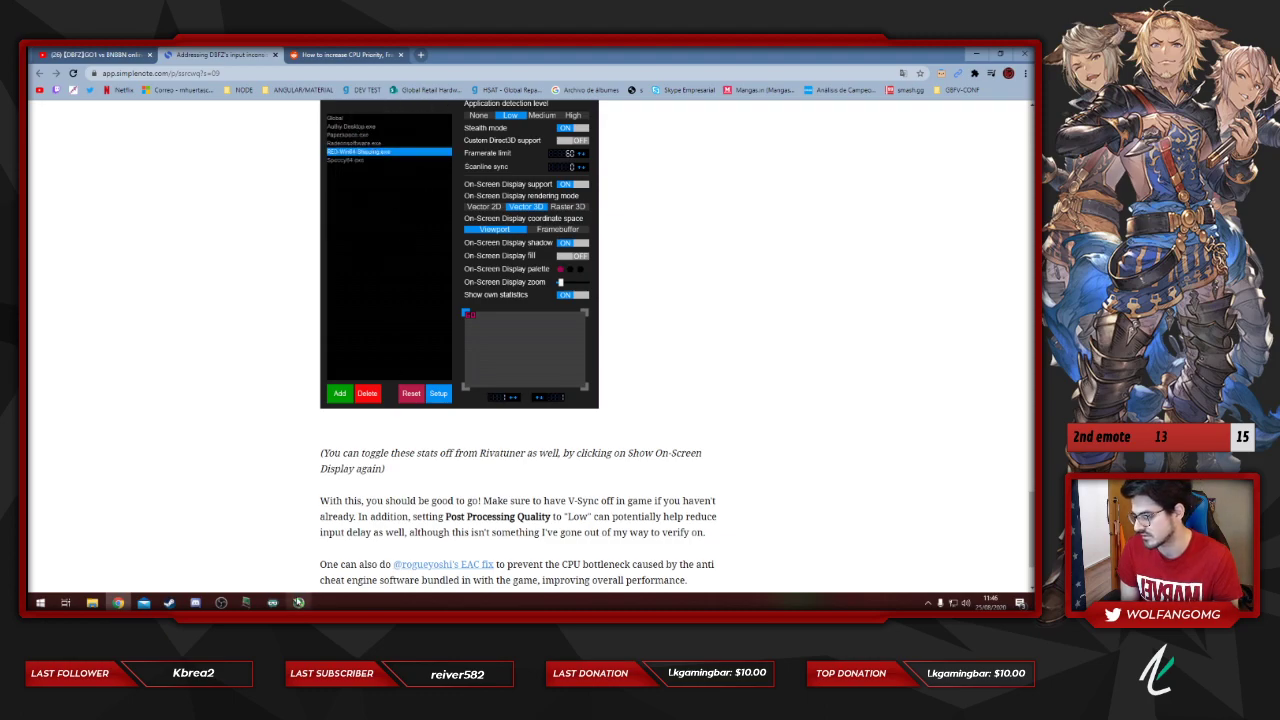
# Step: Open RivaTuner Statistics Server from the hidden system tray programs and move its window aside
pyautogui.click(927, 602)
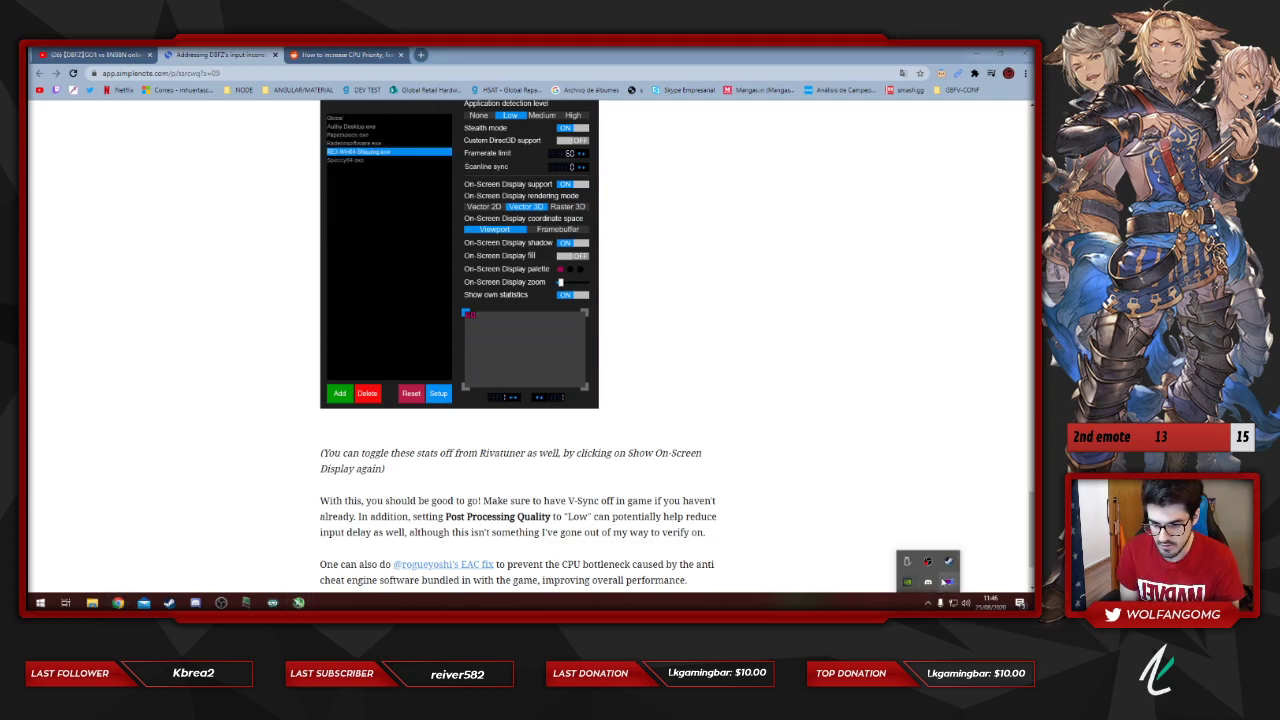
pyautogui.click(948, 581)
pyautogui.moveTo(784, 138); pyautogui.dragTo(297, 132)
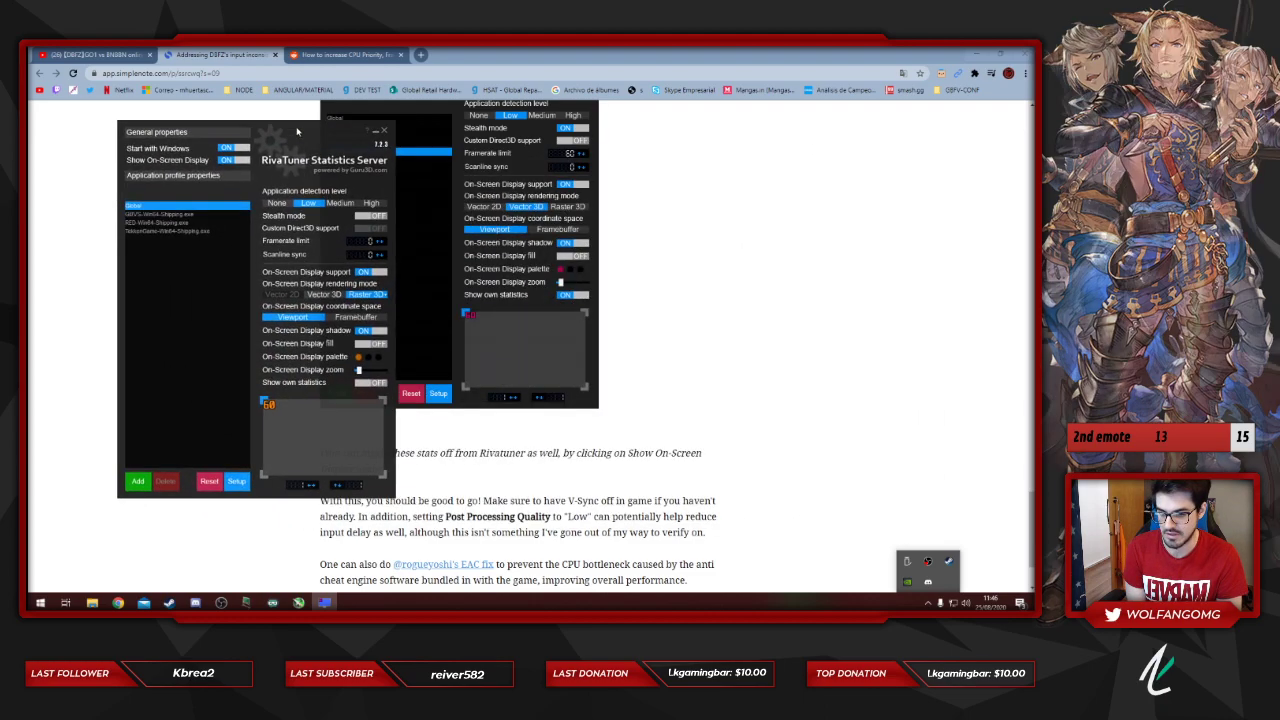
# Step: Bring up MSI Afterburner and clear the browser away, placing the RivaTuner and Afterburner windows side by side on the desktop
pyautogui.click(298, 602)
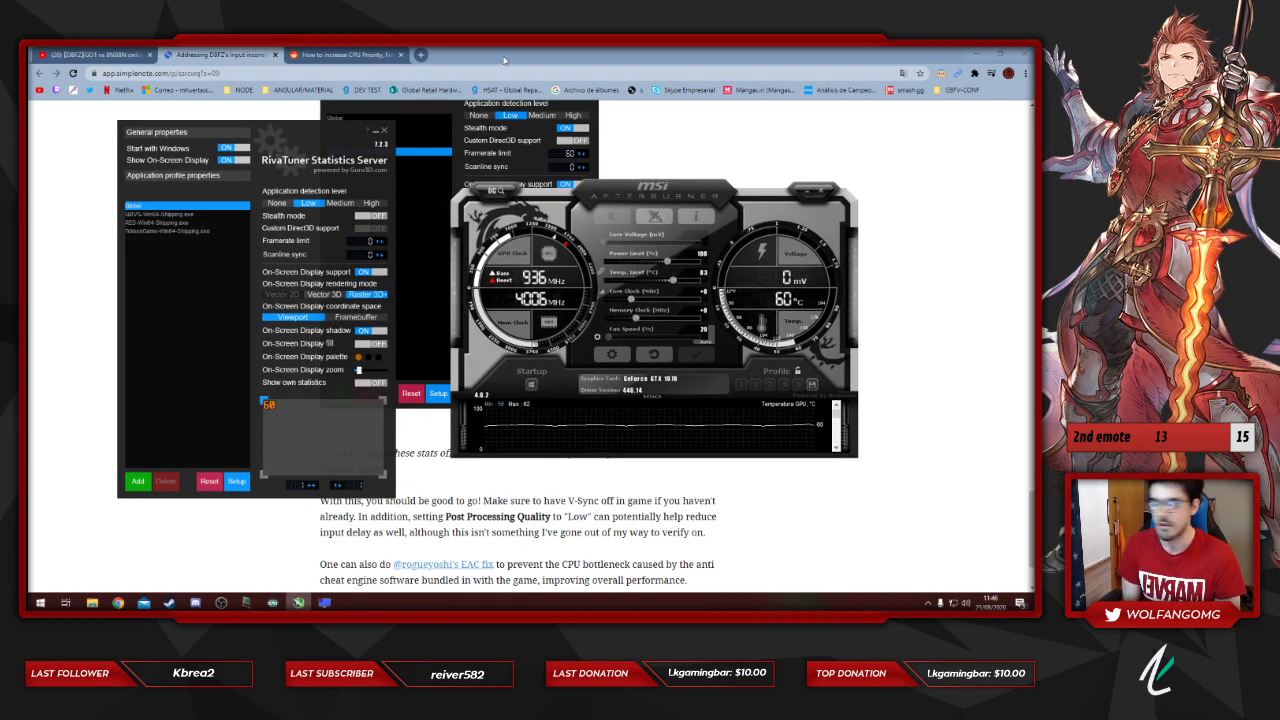
pyautogui.click(1025, 54)
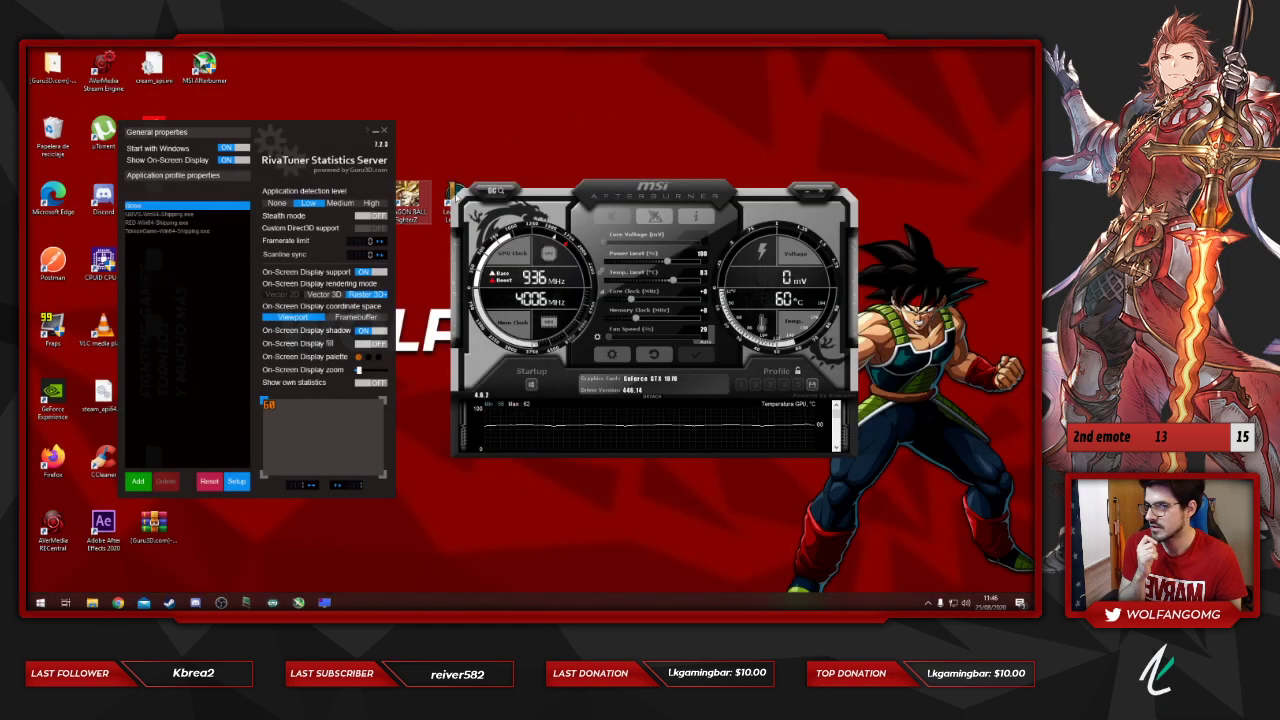
pyautogui.moveTo(331, 130); pyautogui.dragTo(436, 120)
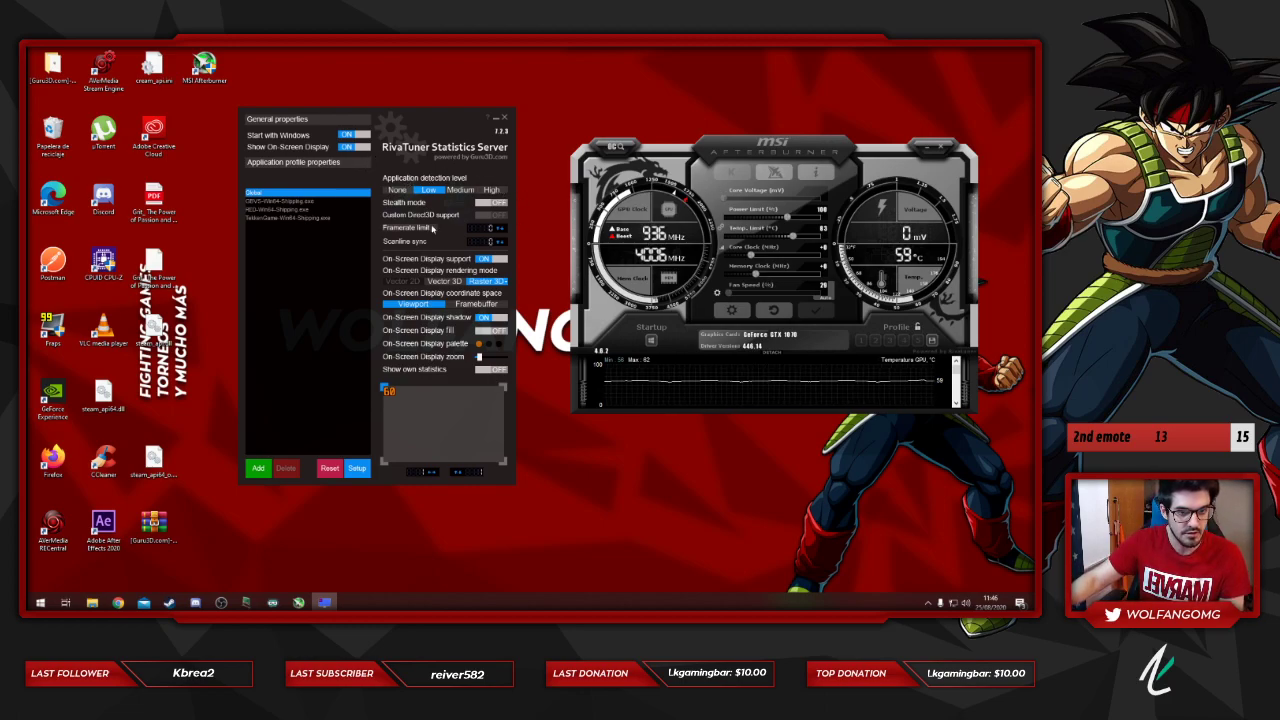
pyautogui.moveTo(778, 153); pyautogui.dragTo(738, 163)
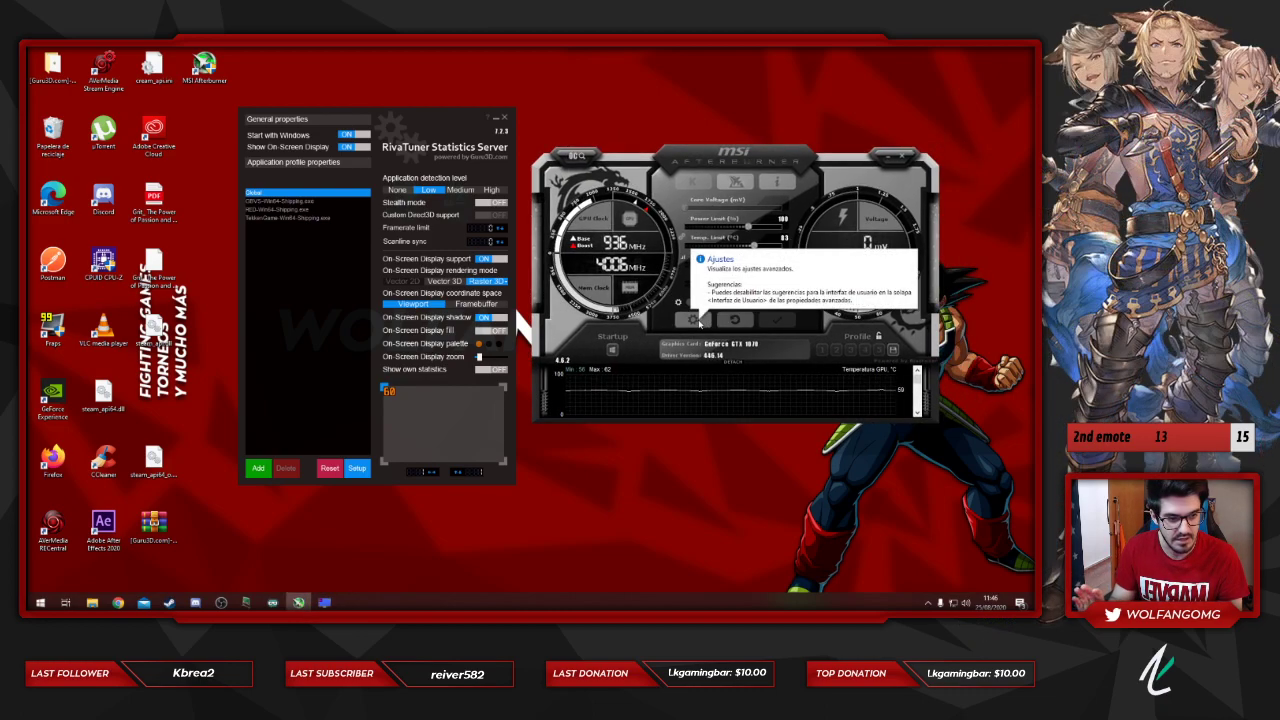
# Step: Open the MSI Afterburner properties and show the hardware monitoring (Monitorización) settings
pyautogui.click(695, 321)
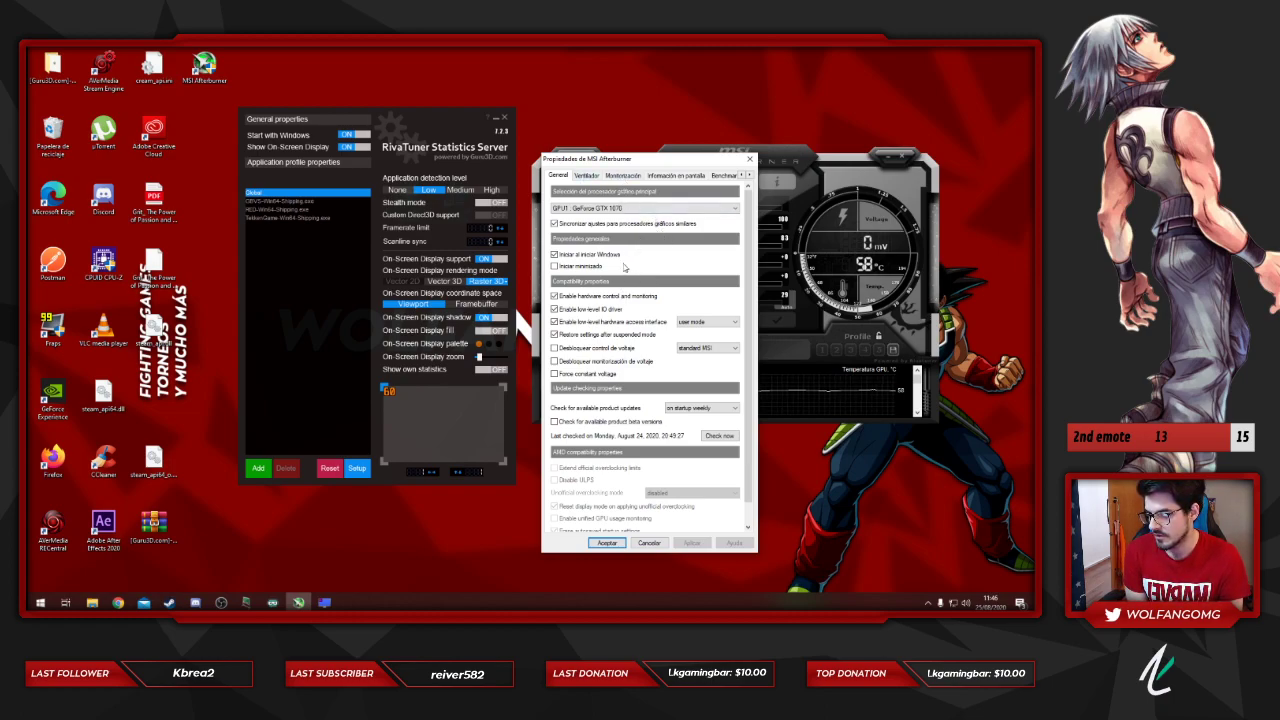
pyautogui.moveTo(596, 259)
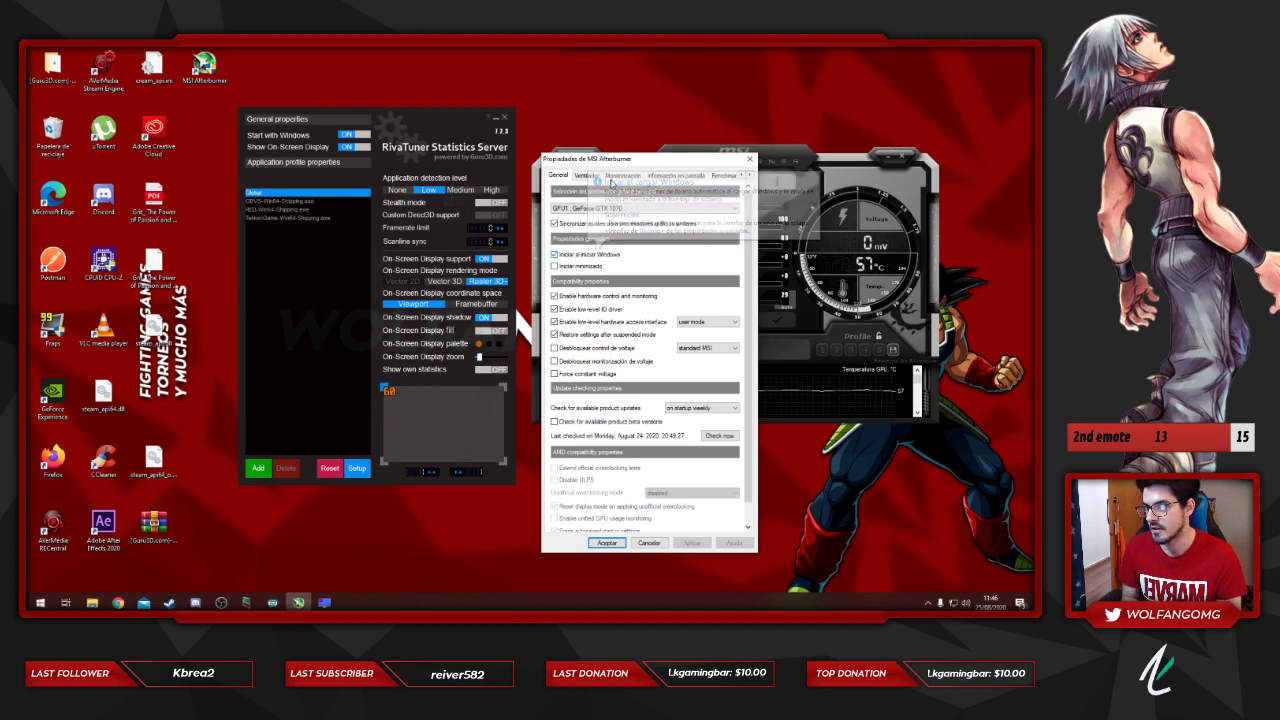
pyautogui.click(623, 176)
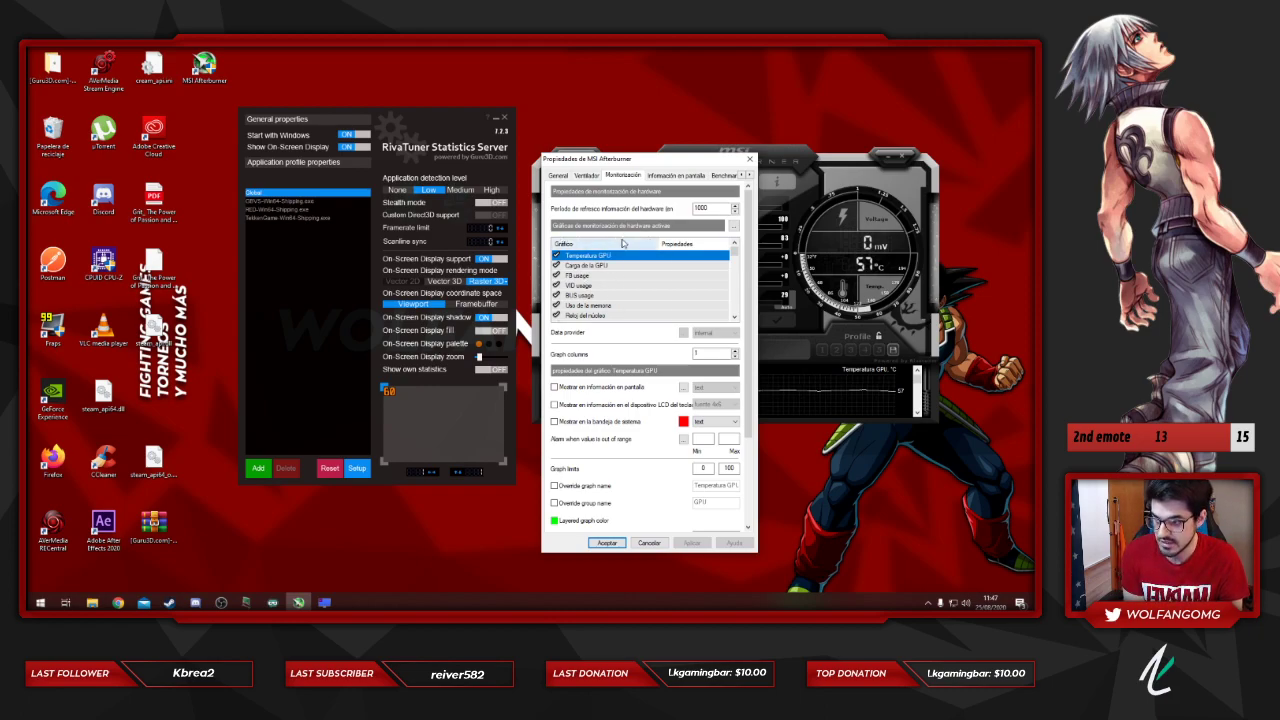
# Step: Find the Velocidad de fotogramas and Frametime graphs in the monitoring list and check their on-screen display properties
pyautogui.scroll(-3, 626, 273)
pyautogui.scroll(-10, 626, 273)
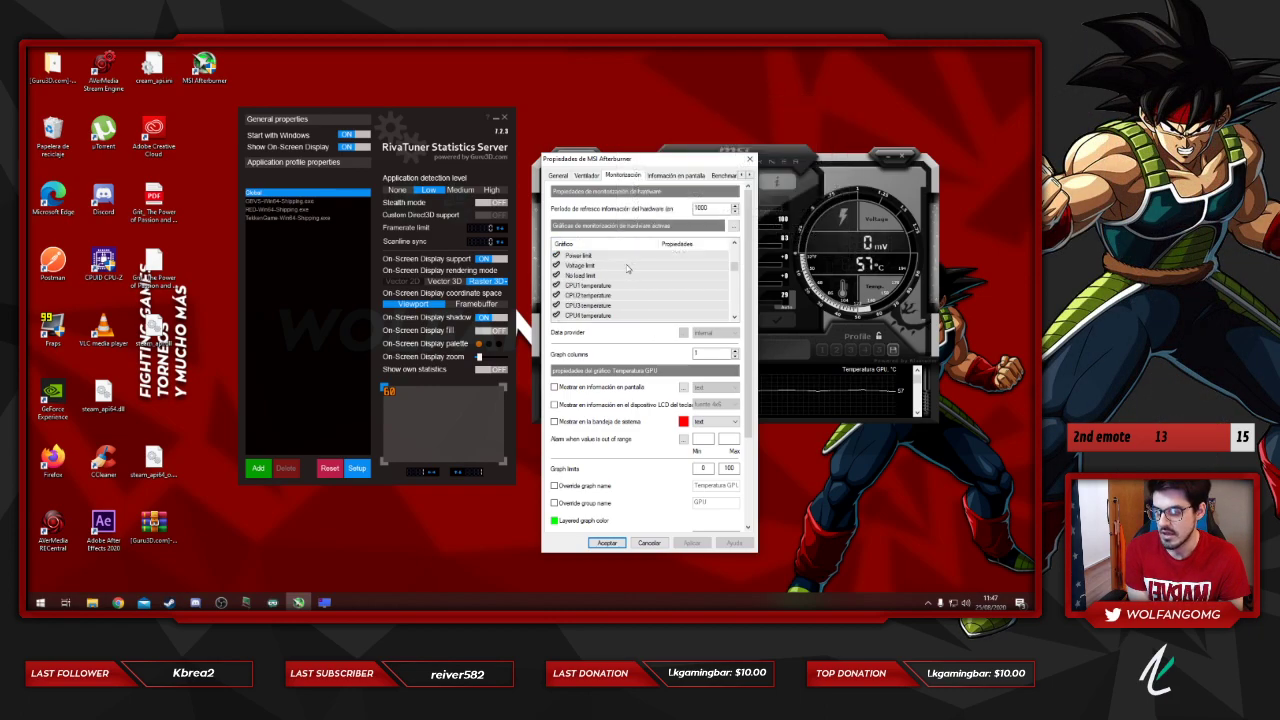
pyautogui.scroll(1, 627, 280)
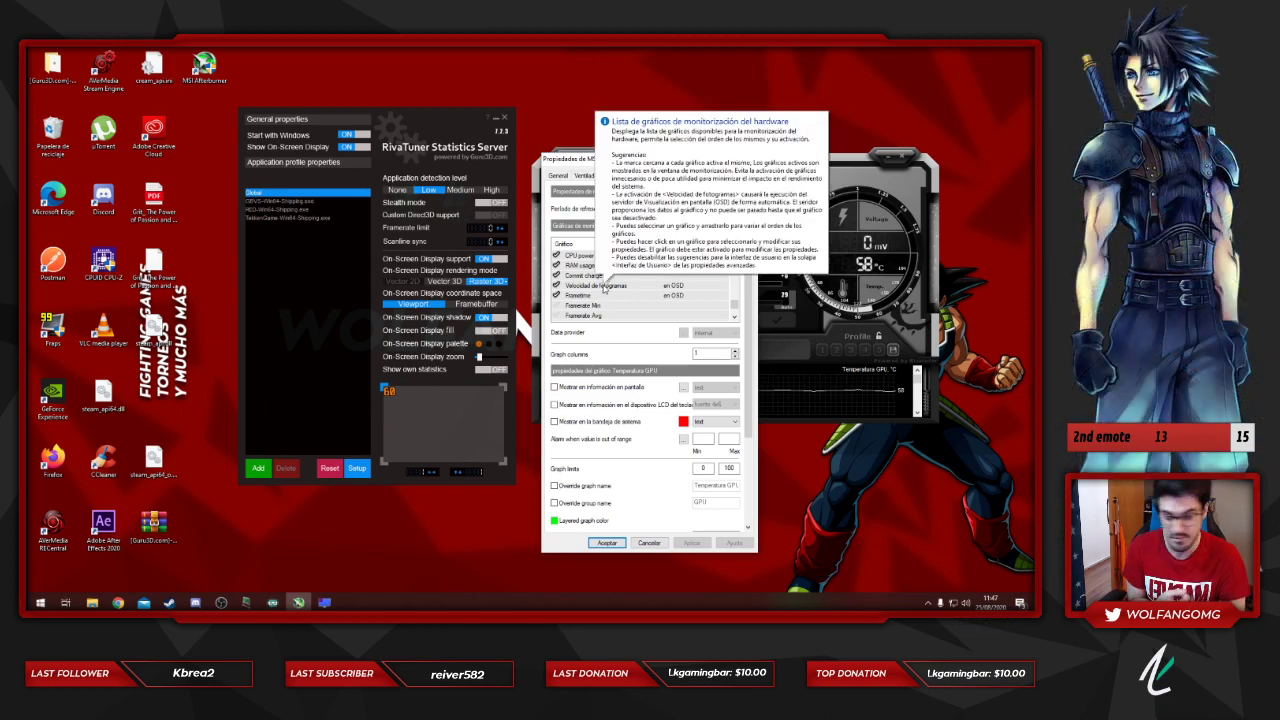
pyautogui.click(604, 295)
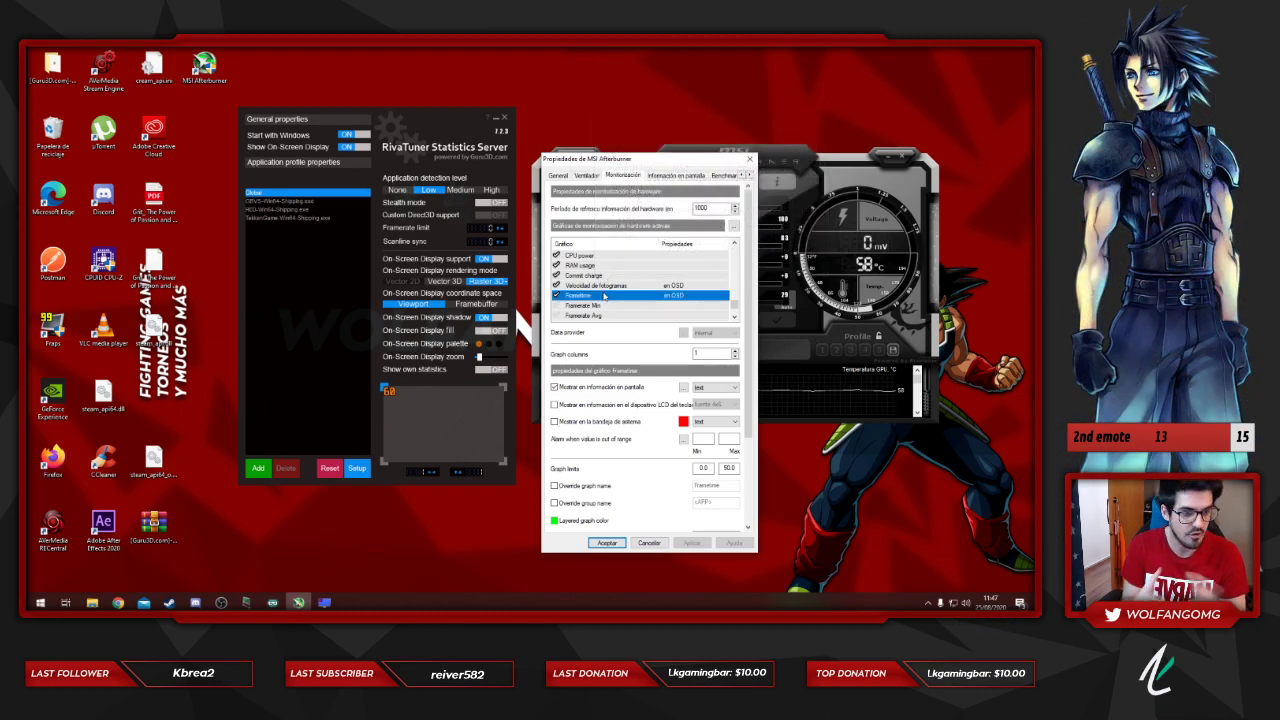
pyautogui.click(619, 286)
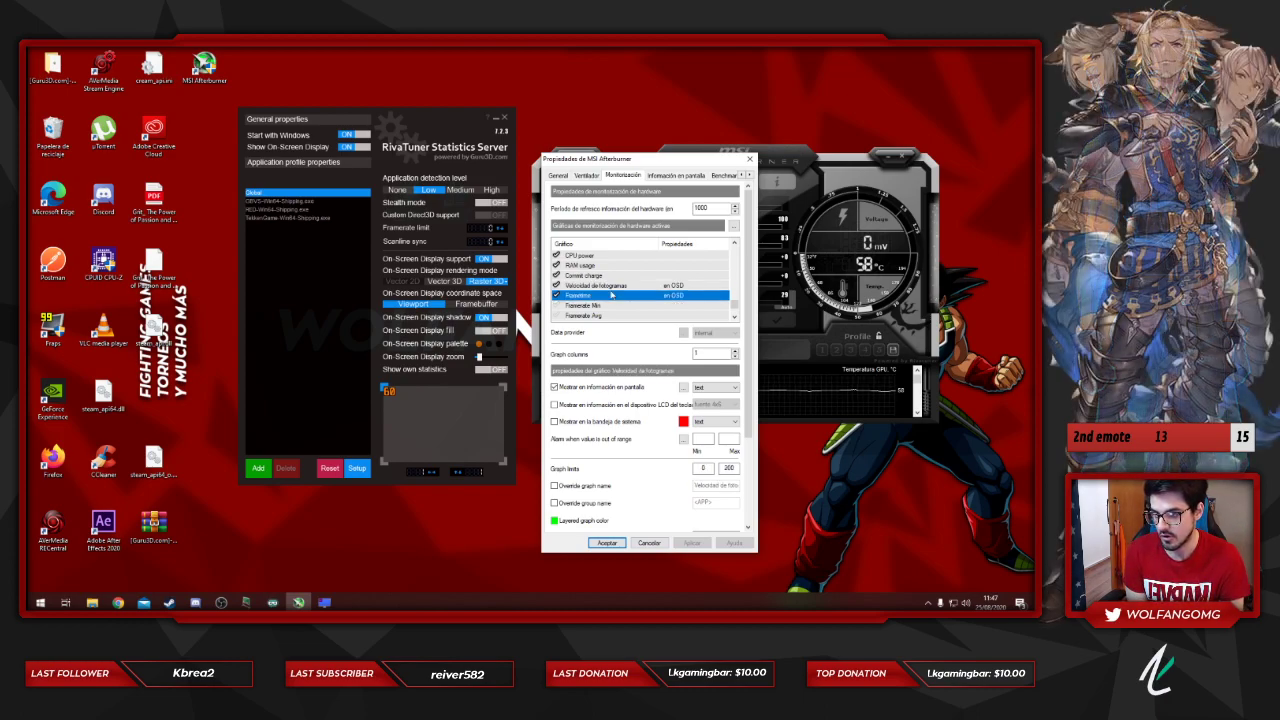
# Step: Turn off on-screen display for the Velocidad de fotogramas and Frametime graphs and deactivate both graphs
pyautogui.click(557, 286)
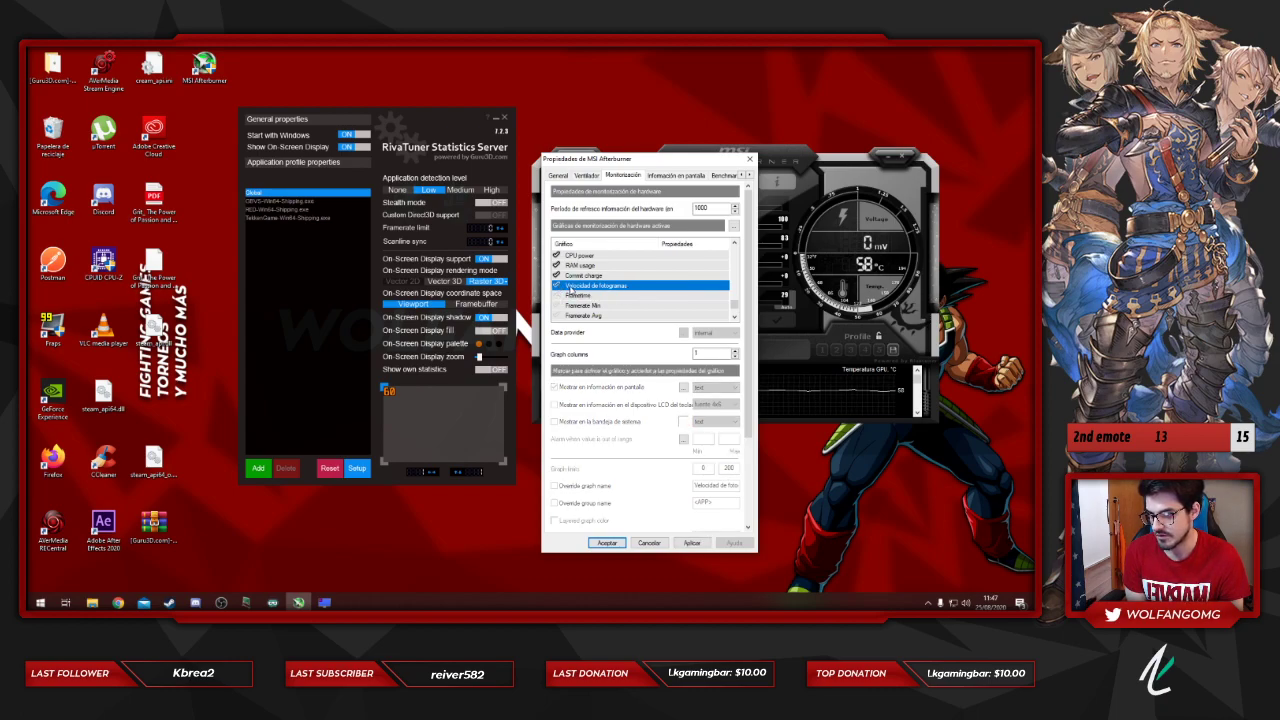
pyautogui.click(557, 286)
pyautogui.click(554, 386)
pyautogui.click(557, 296)
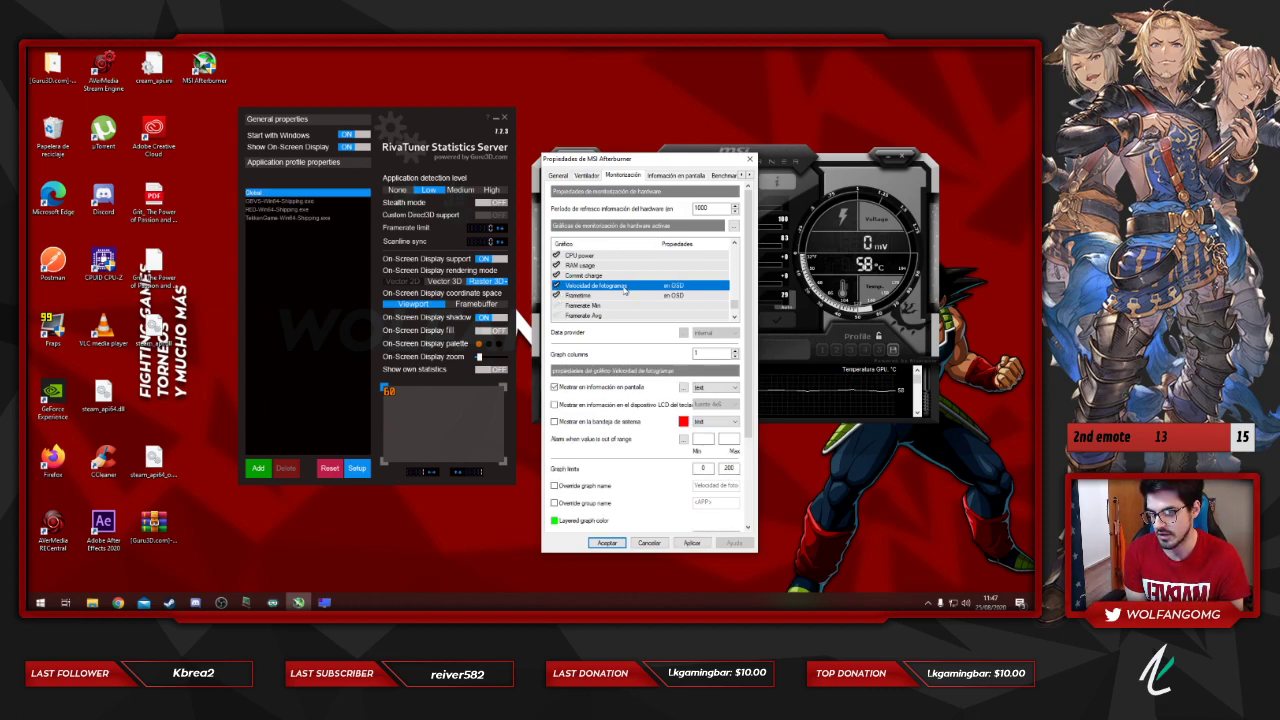
pyautogui.click(608, 390)
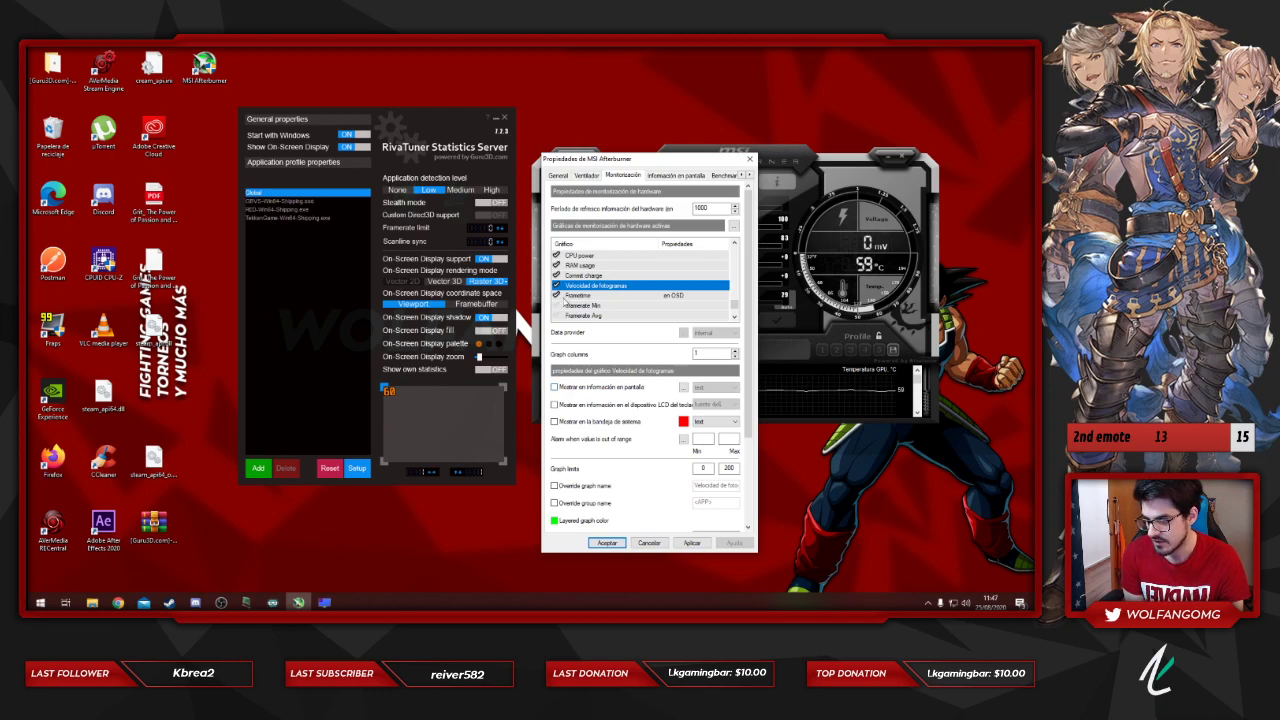
pyautogui.click(567, 297)
pyautogui.click(555, 388)
pyautogui.click(557, 286)
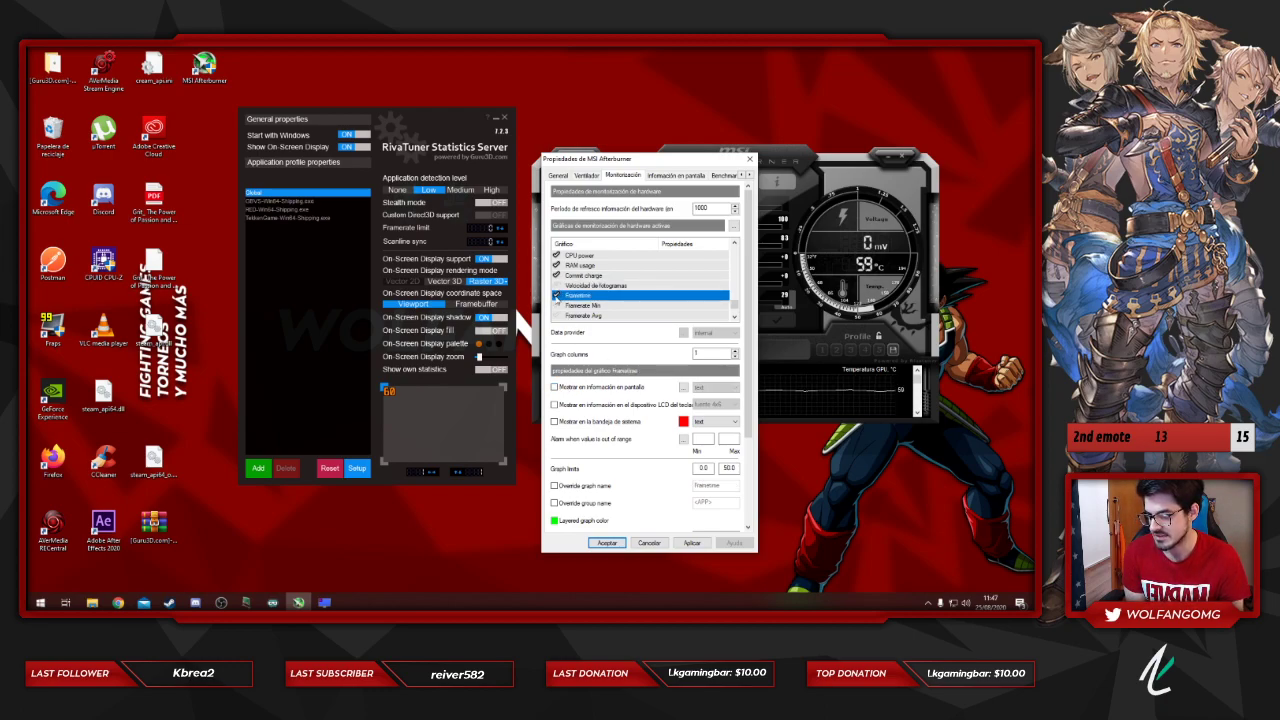
pyautogui.click(596, 287)
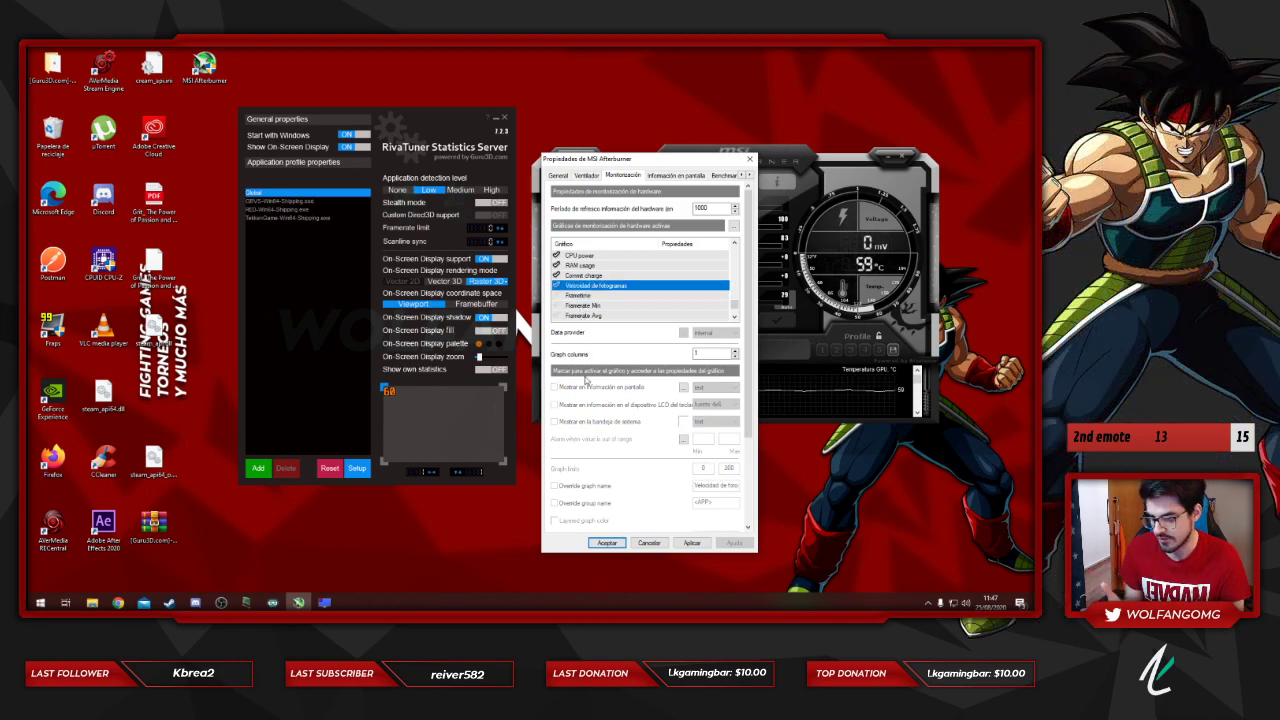
# Step: Activate the Velocidad de fotogramas and Frametime graphs, enable Mostrar en información en pantalla for both, and accept the properties
pyautogui.click(557, 286)
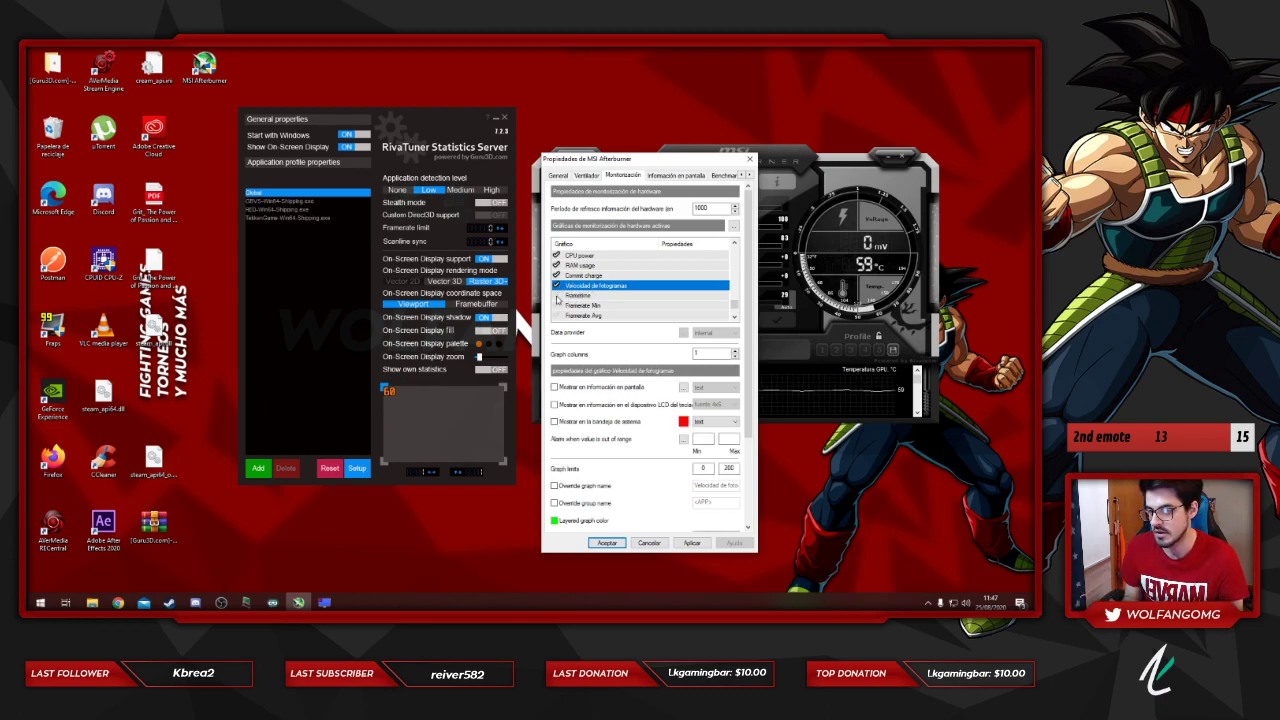
pyautogui.click(604, 390)
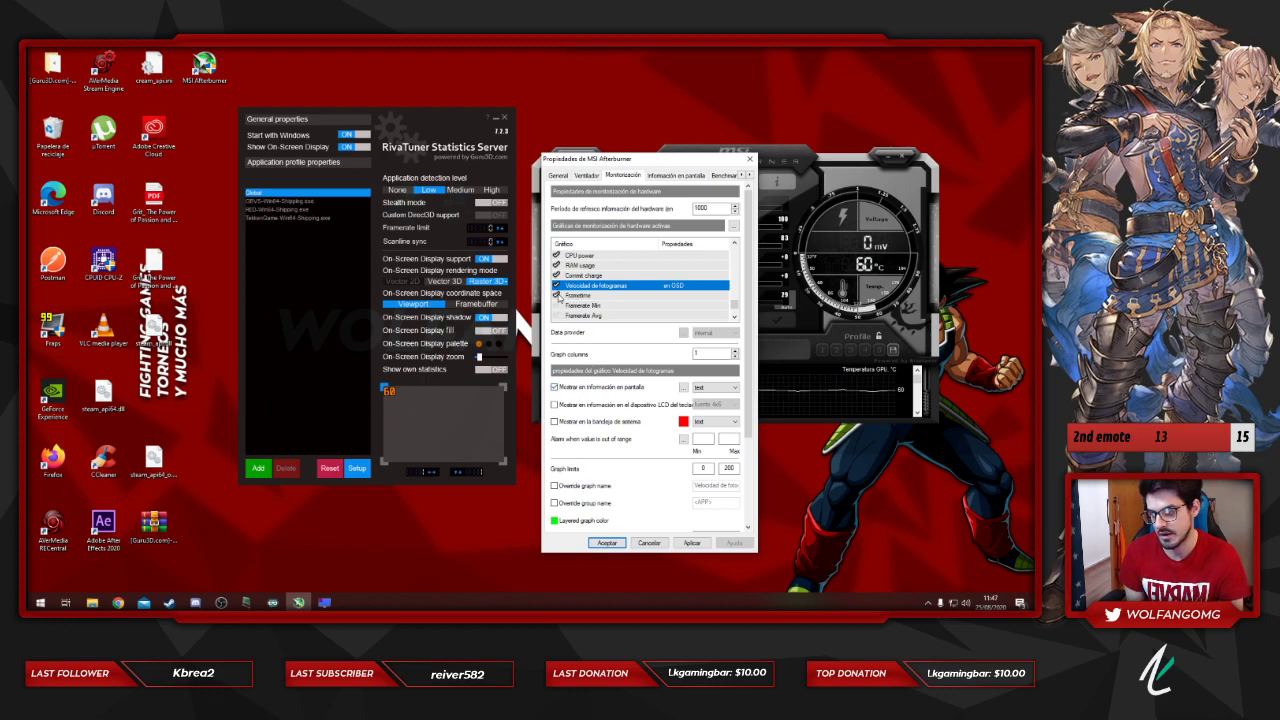
pyautogui.click(590, 296)
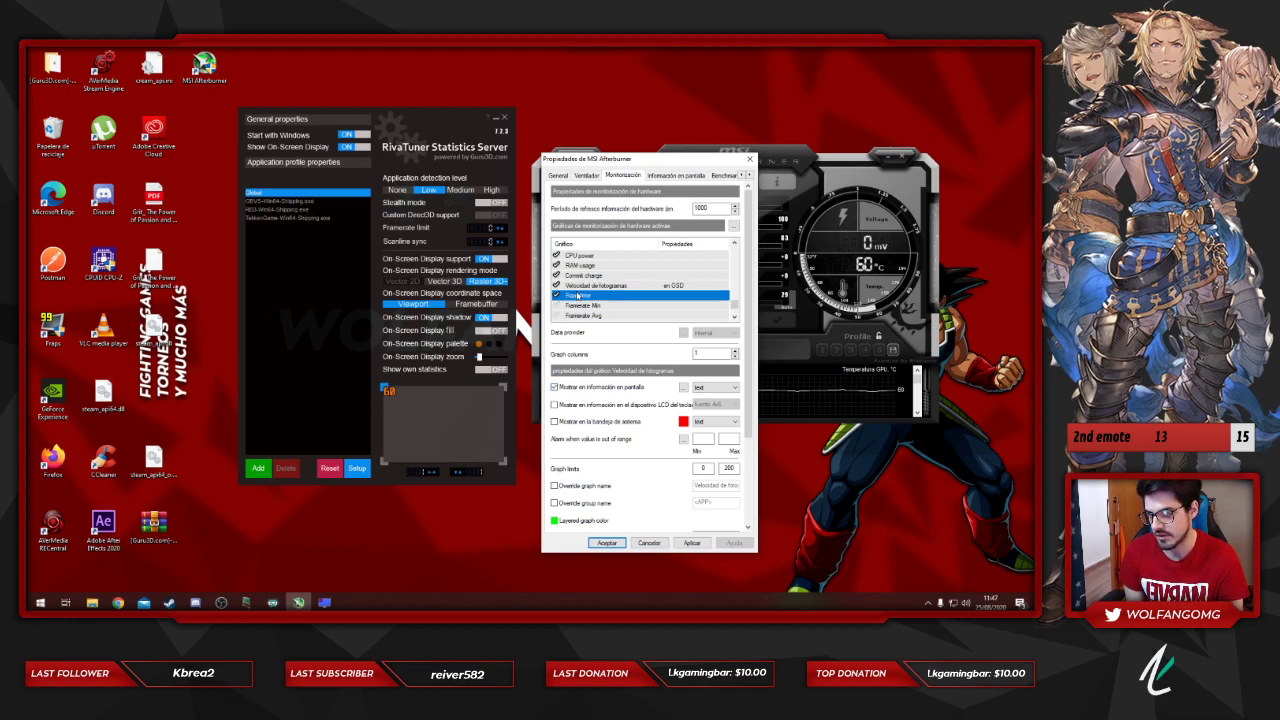
pyautogui.click(561, 389)
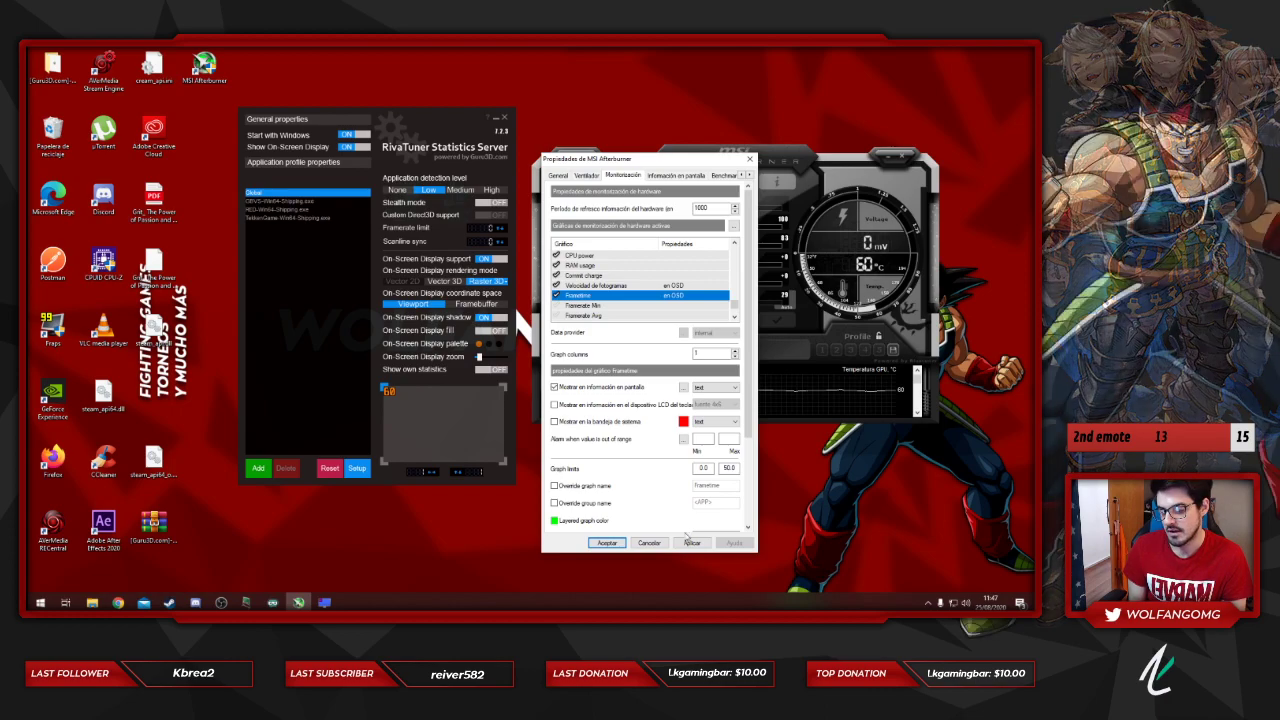
pyautogui.click(608, 543)
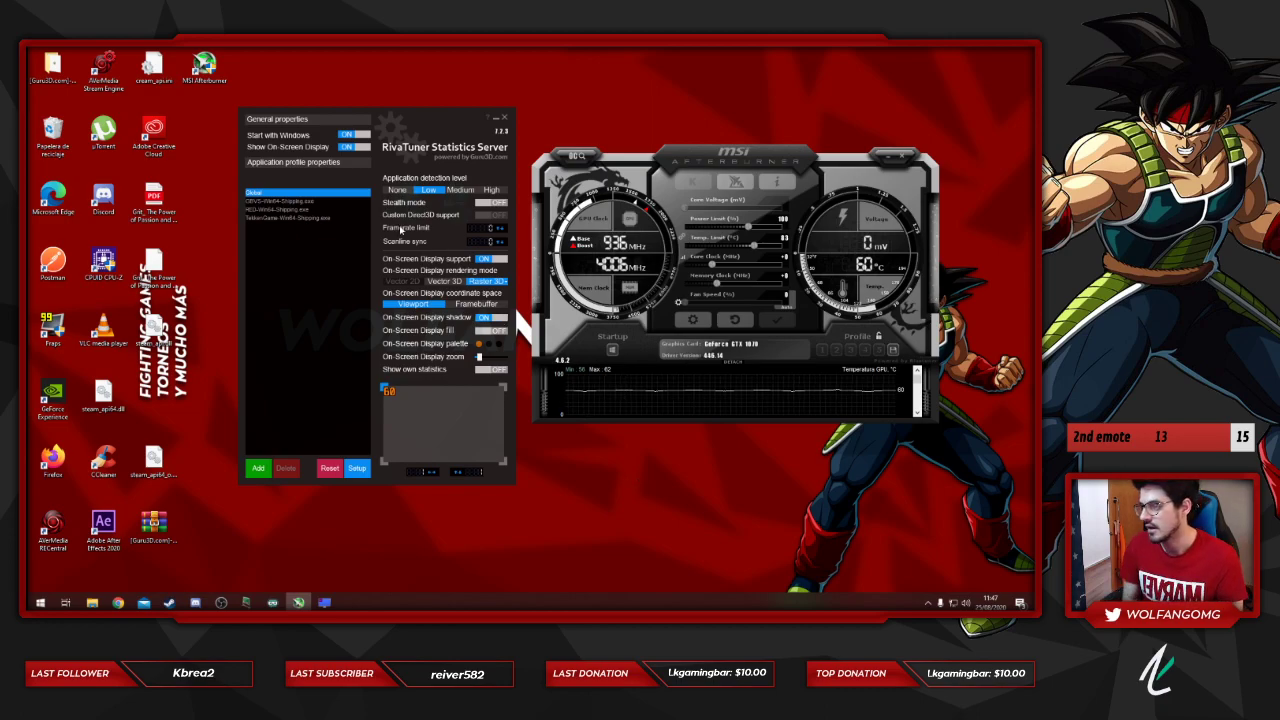
# Step: Delete the RED-Win64-Shipping.exe application profile in RivaTuner Statistics Server and return to the Global profile
pyautogui.click(284, 201)
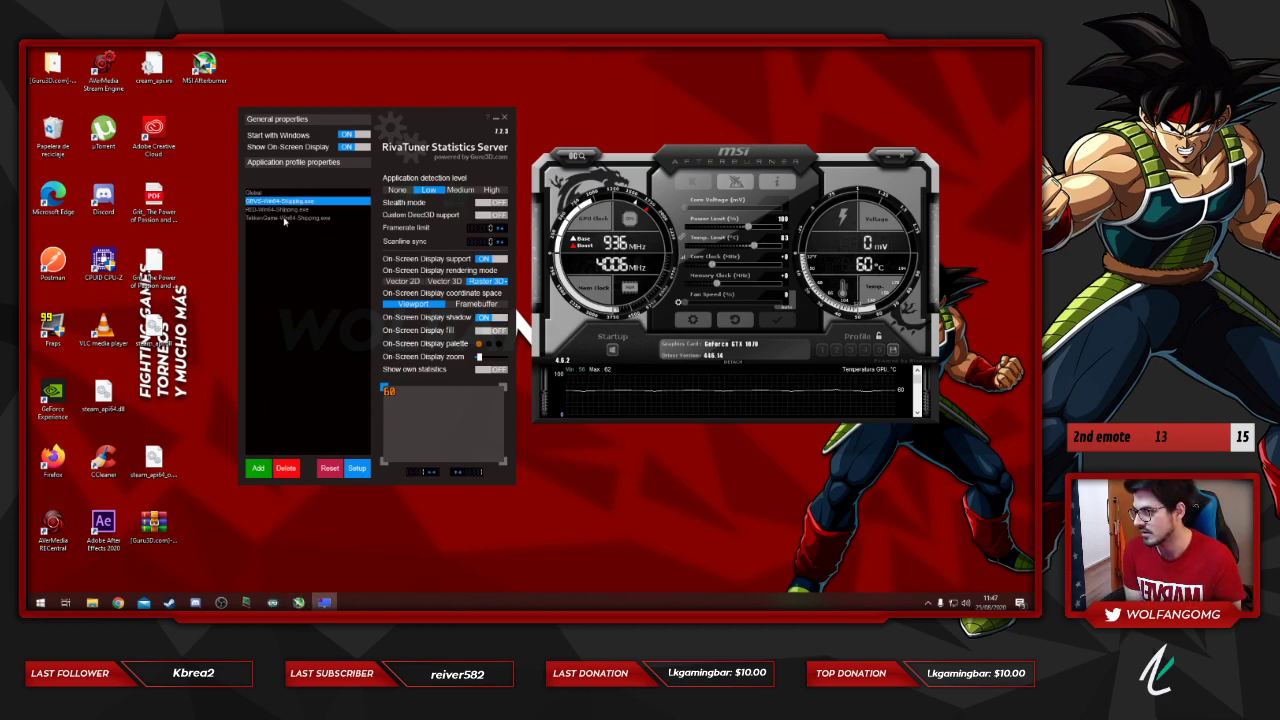
pyautogui.click(285, 209)
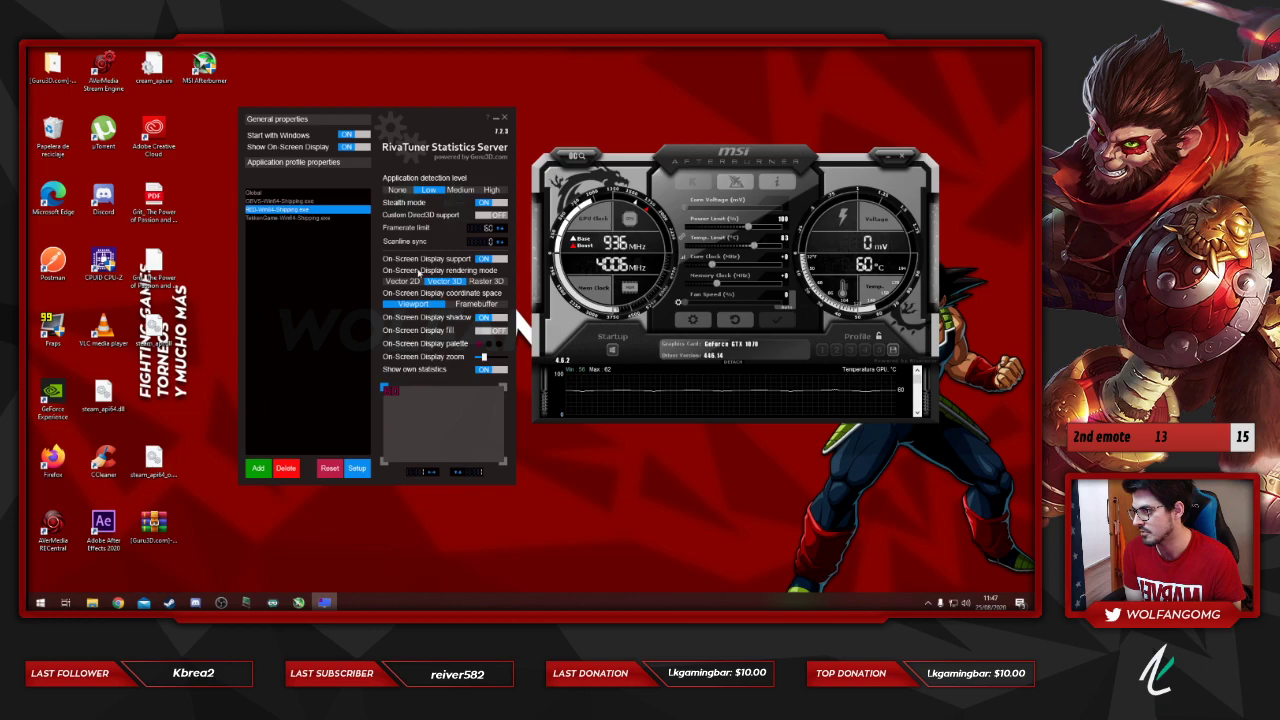
pyautogui.click(286, 468)
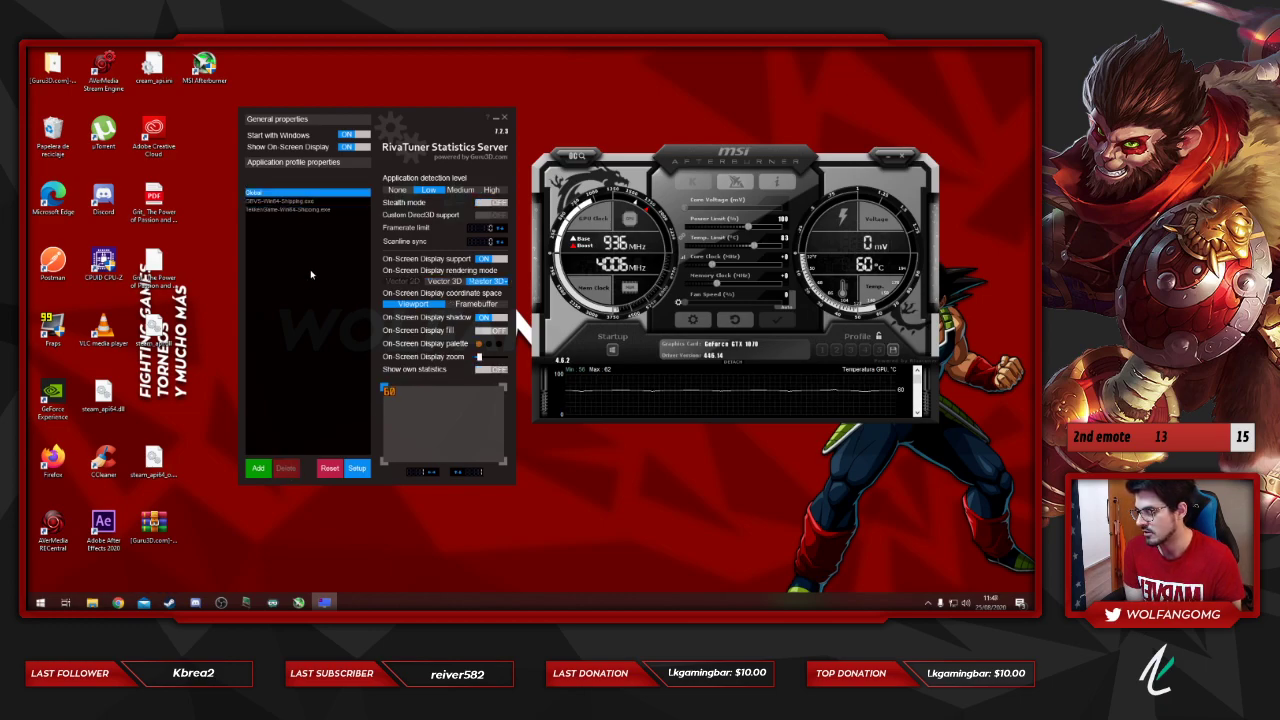
pyautogui.click(286, 201)
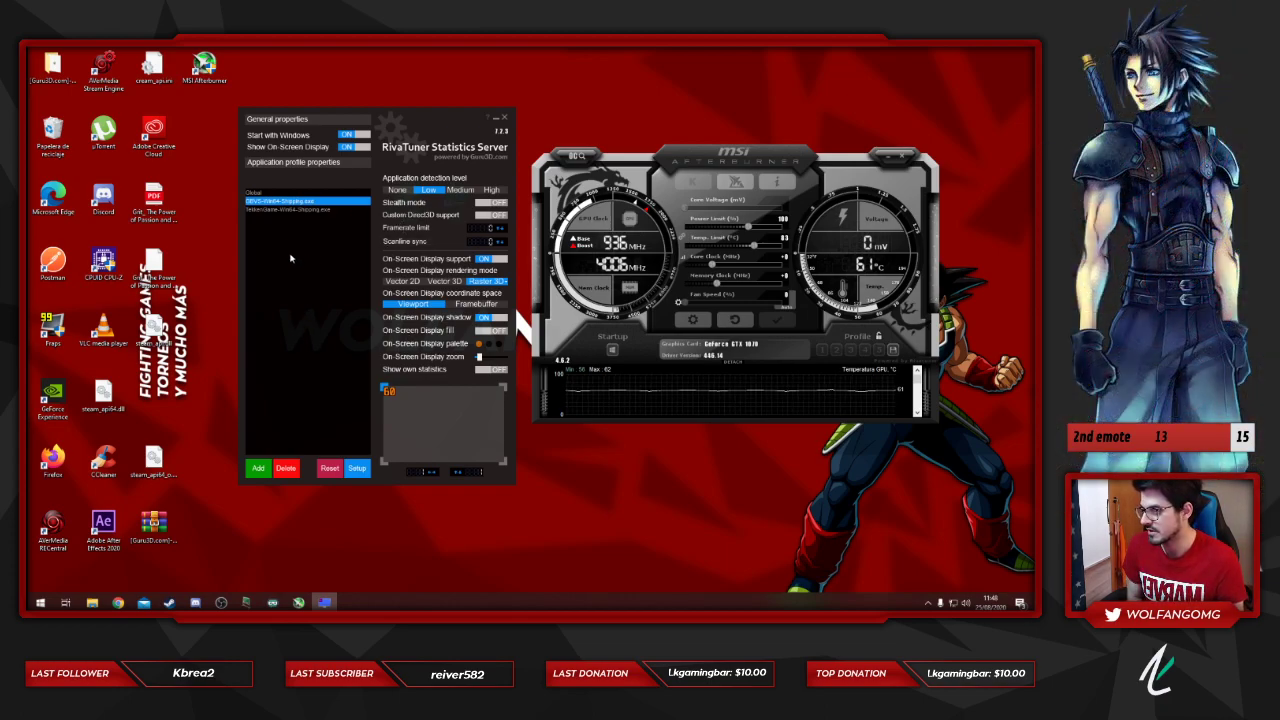
pyautogui.press('Up')
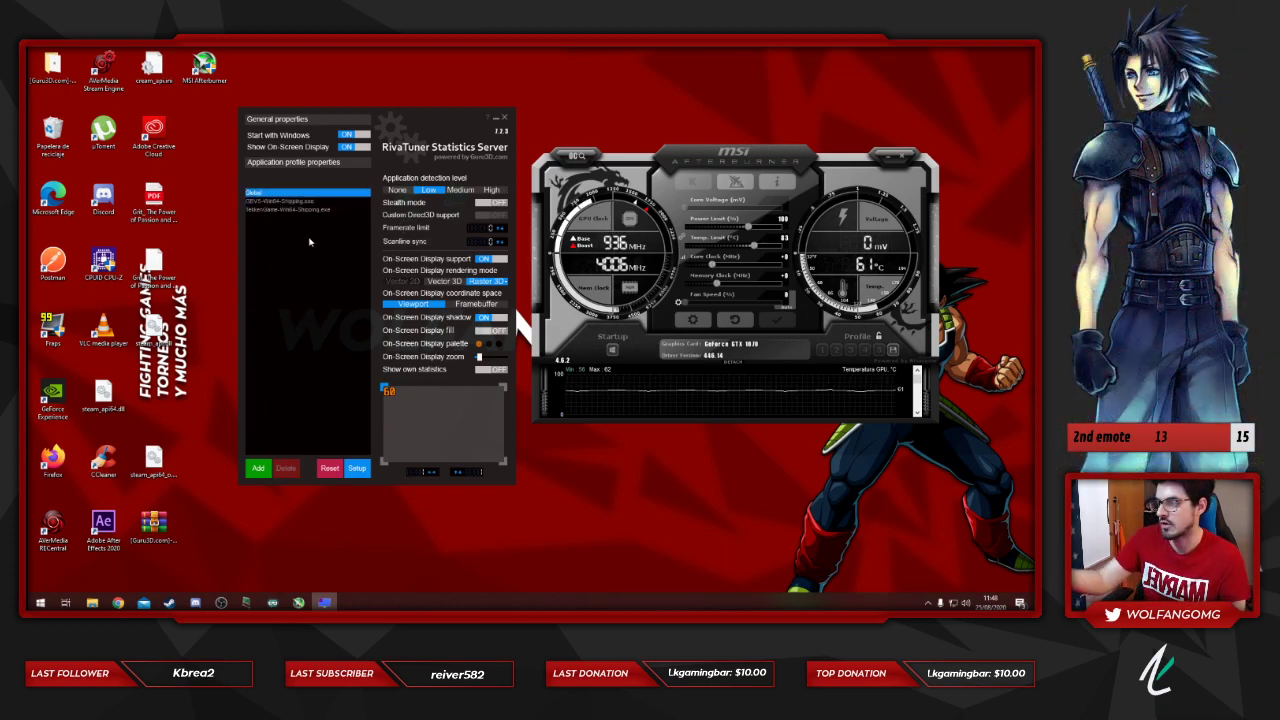
pyautogui.moveTo(318, 242)
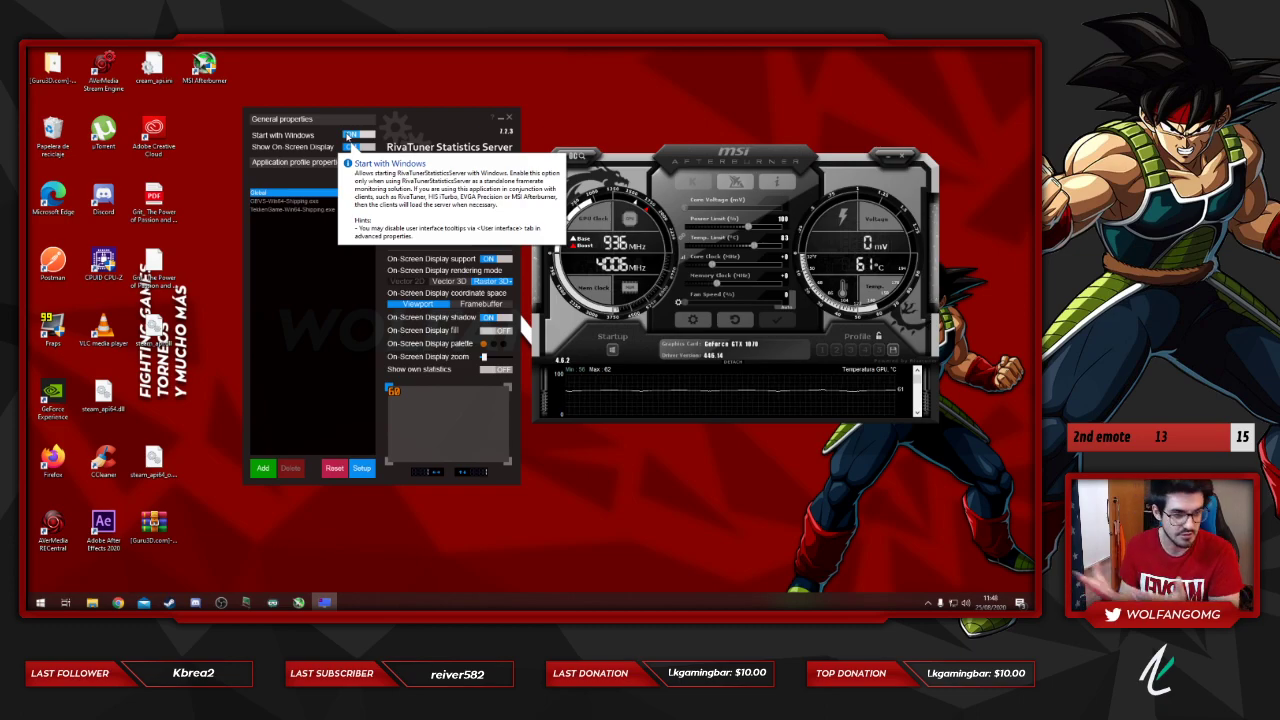
# Step: Launch DRAGON BALL FighterZ from the Steam library and minimize the Steam window
pyautogui.click(169, 602)
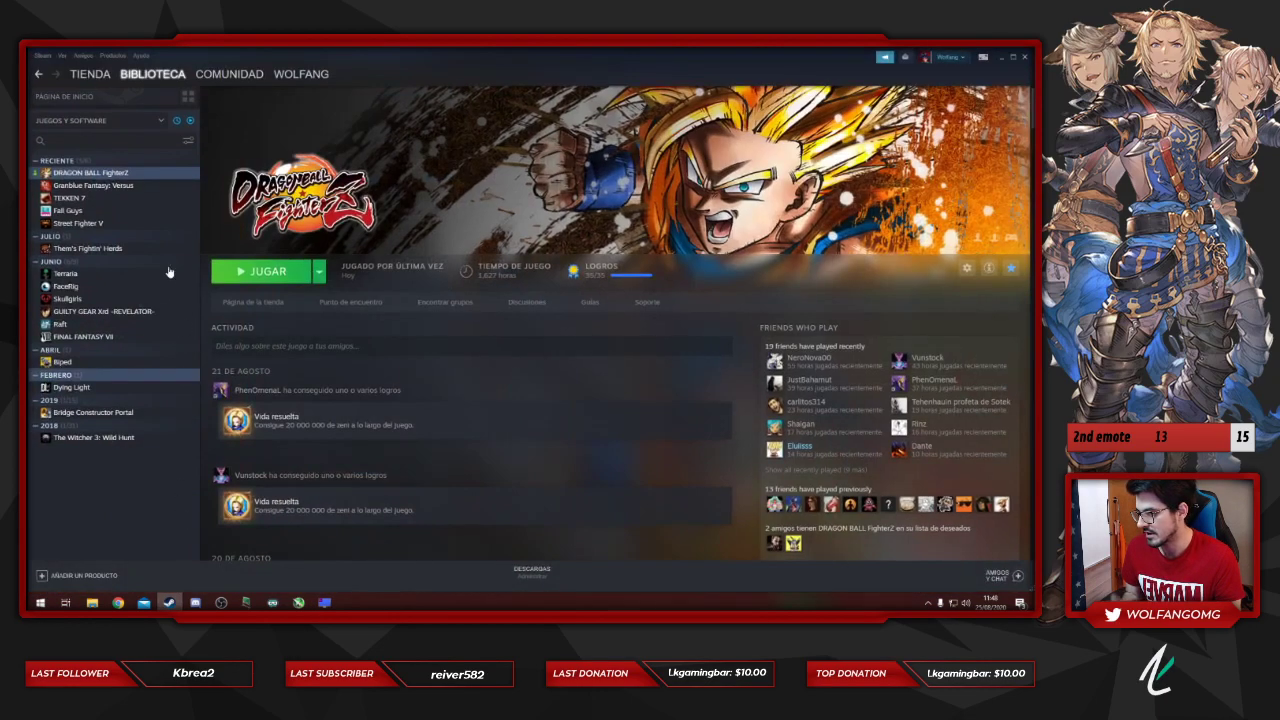
pyautogui.click(284, 273)
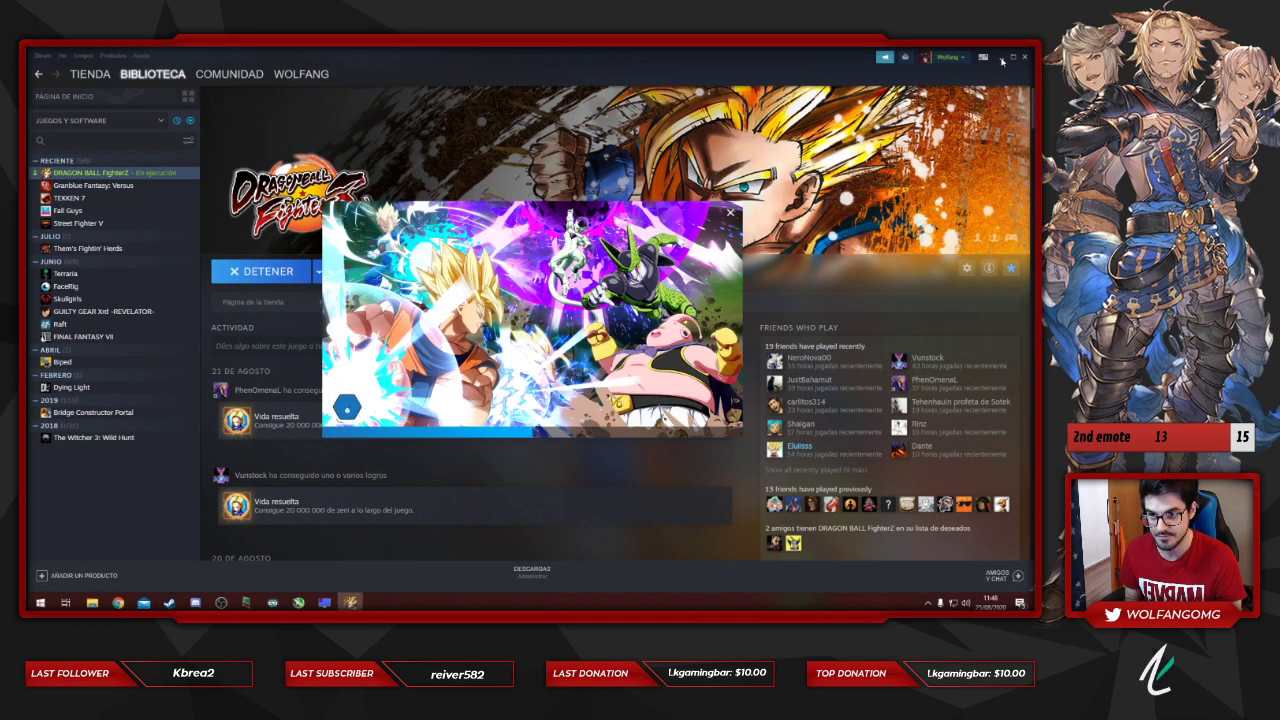
pyautogui.click(1001, 58)
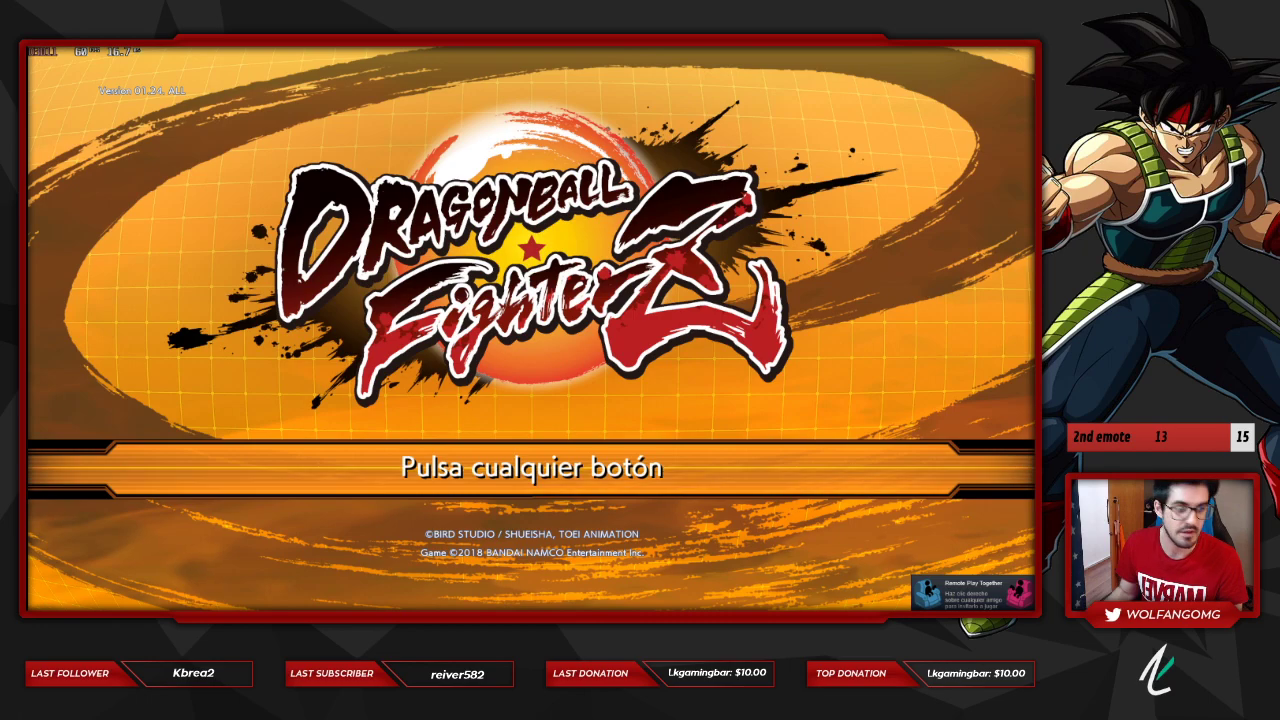
# Step: Bring RivaTuner Statistics Server in front of the running game and move its window off the on-screen readout side
pyautogui.hotkey('alt', 'Tab')
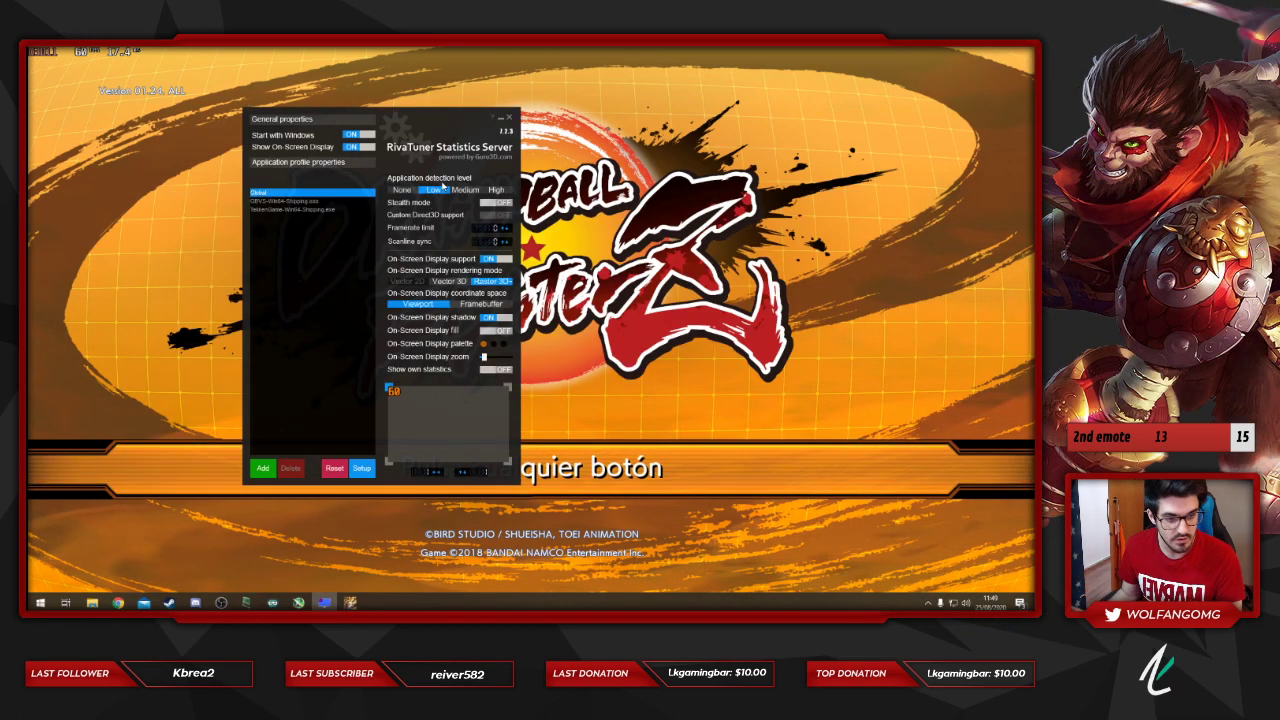
pyautogui.hotkey('alt', 'Tab')
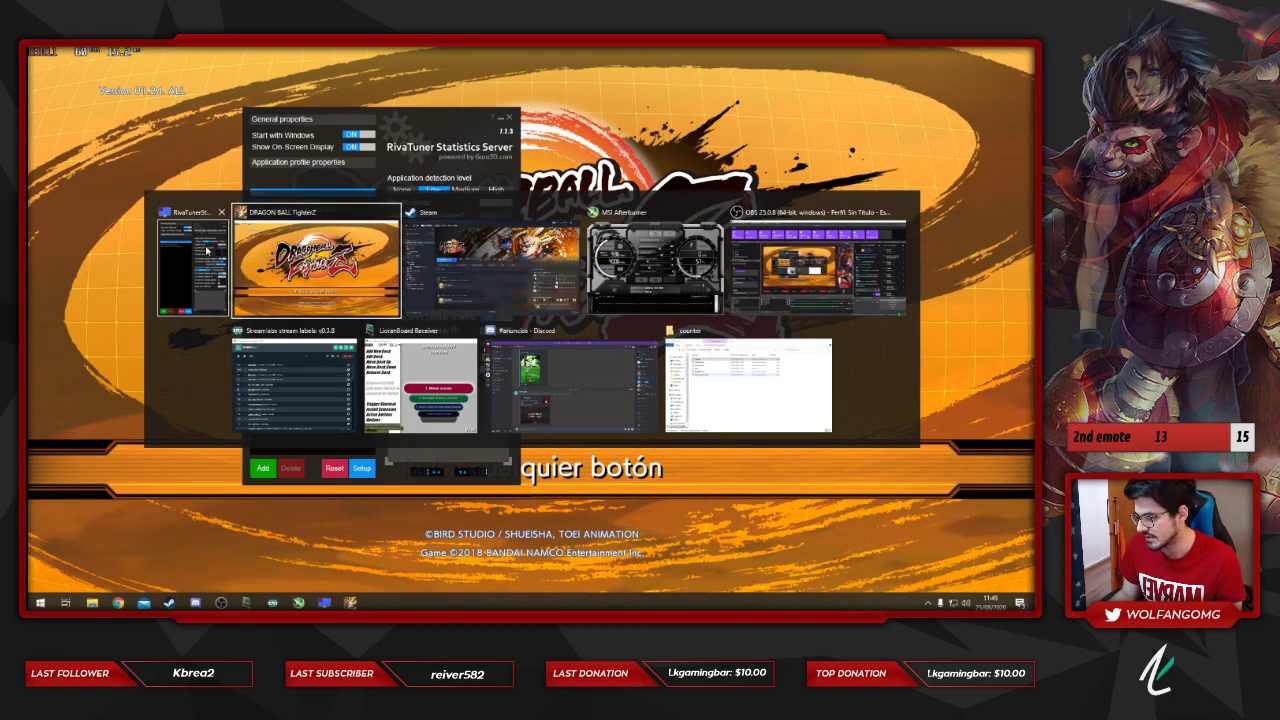
pyautogui.click(207, 250)
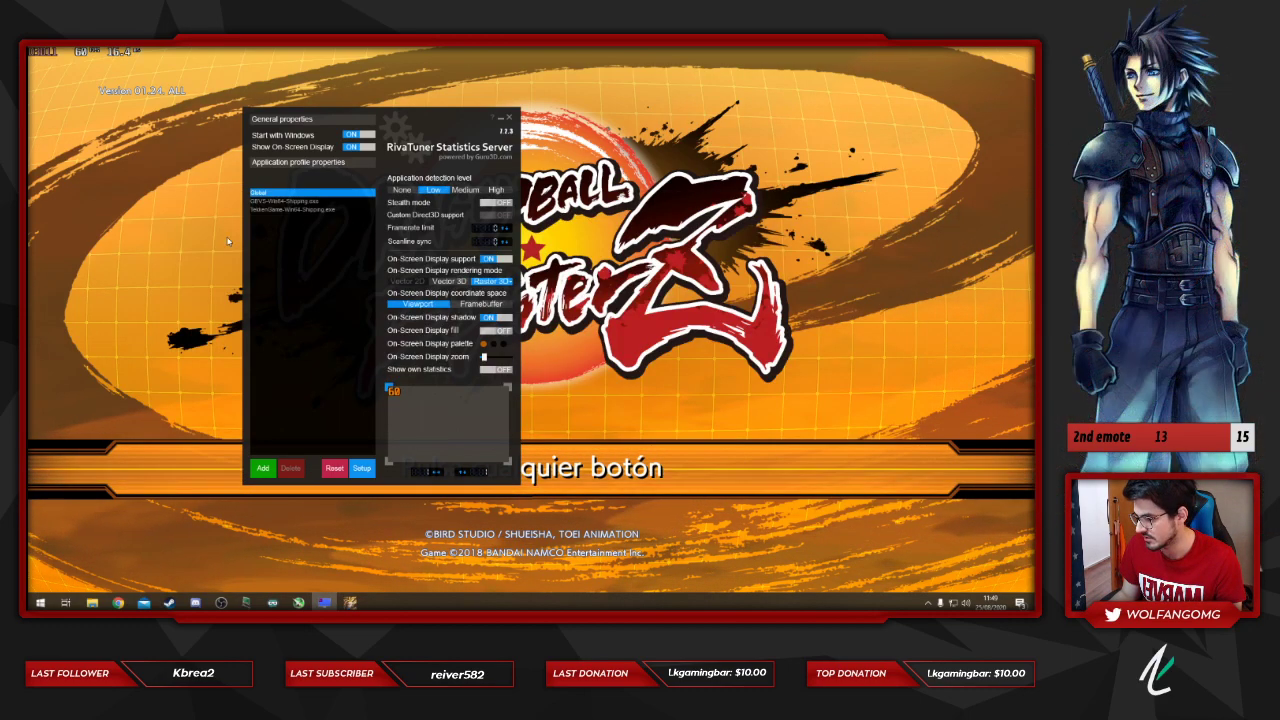
pyautogui.moveTo(415, 117); pyautogui.dragTo(740, 128)
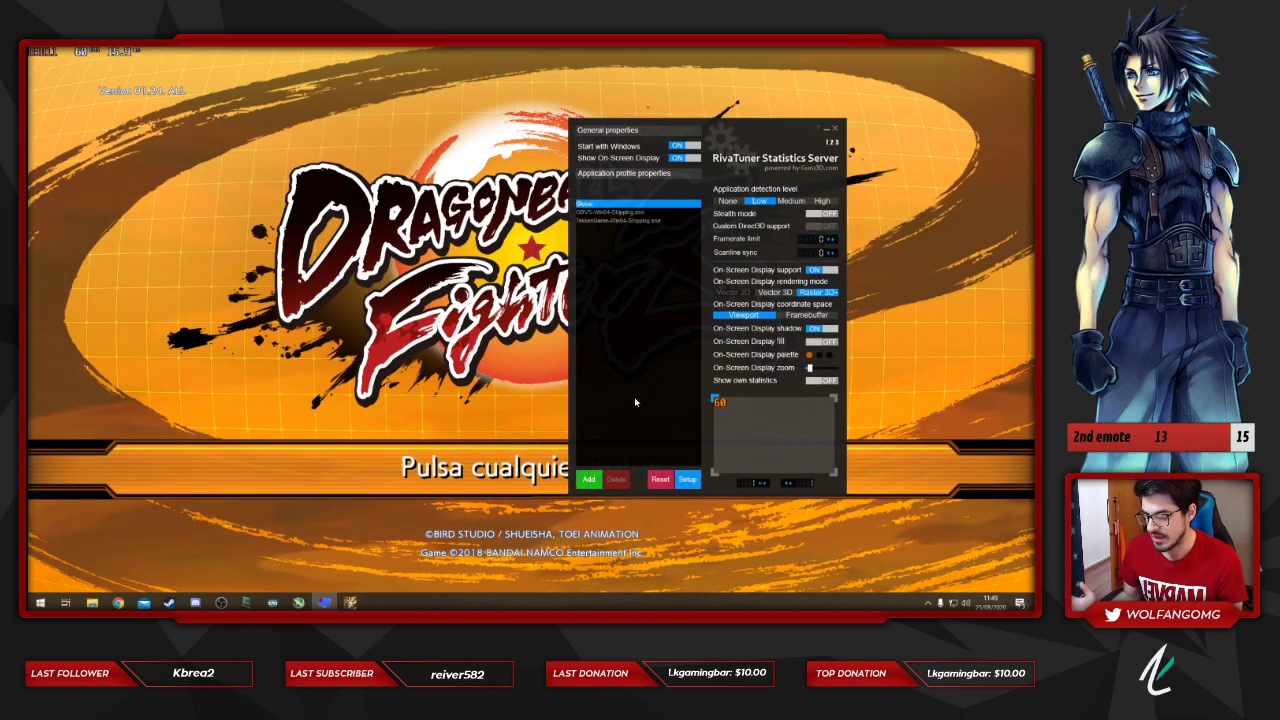
# Step: Add application profiles from the active 3D applications, including the game's RED-Win64-Shipping.exe
pyautogui.click(588, 480)
pyautogui.click(829, 393)
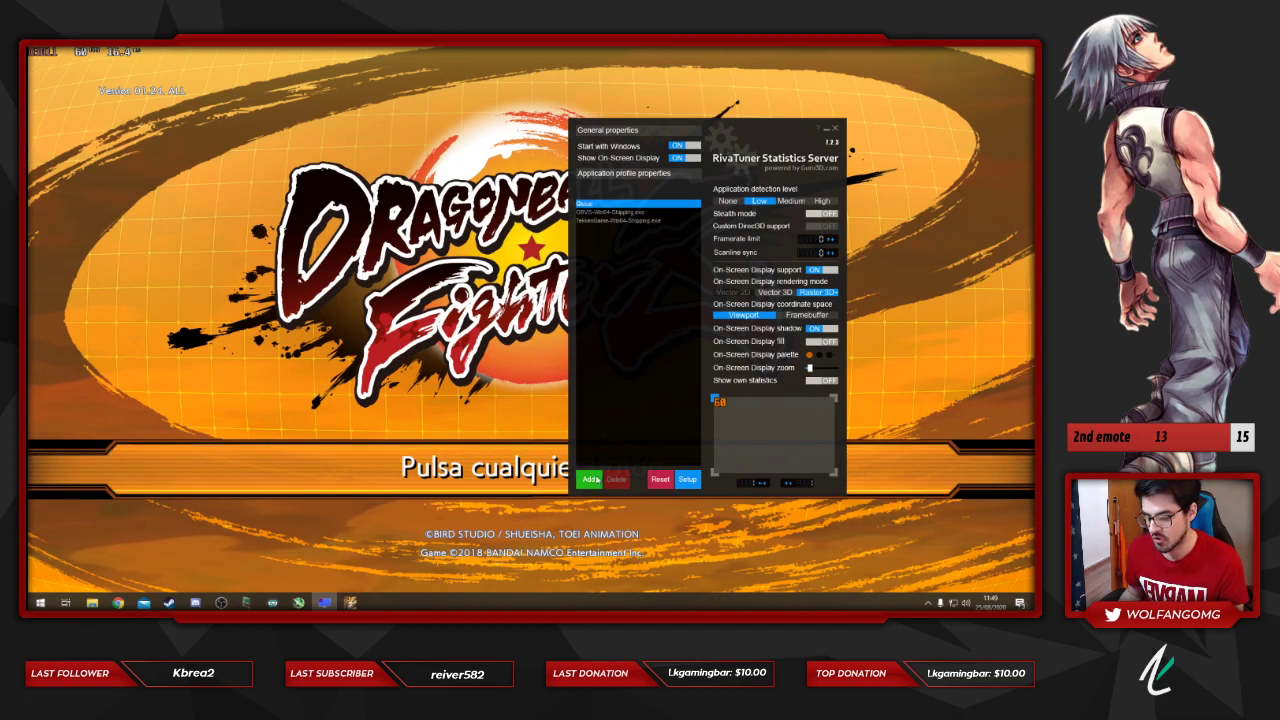
pyautogui.click(592, 480)
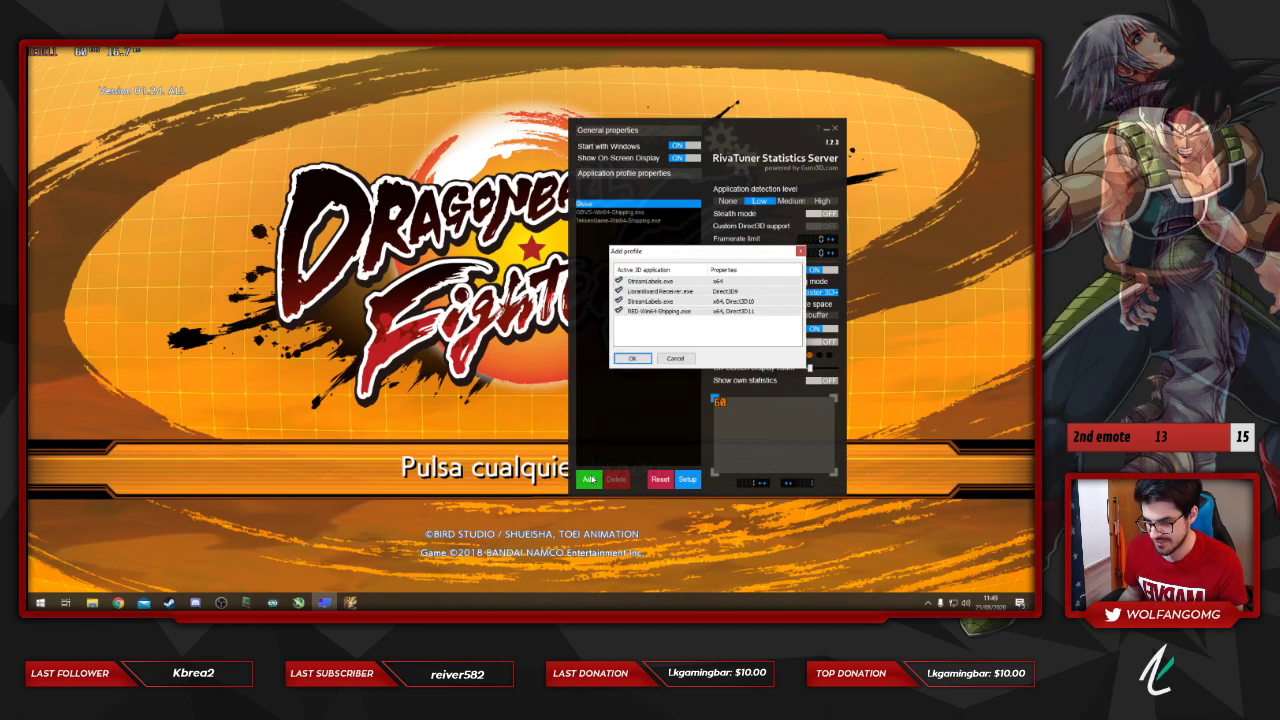
pyautogui.click(681, 313)
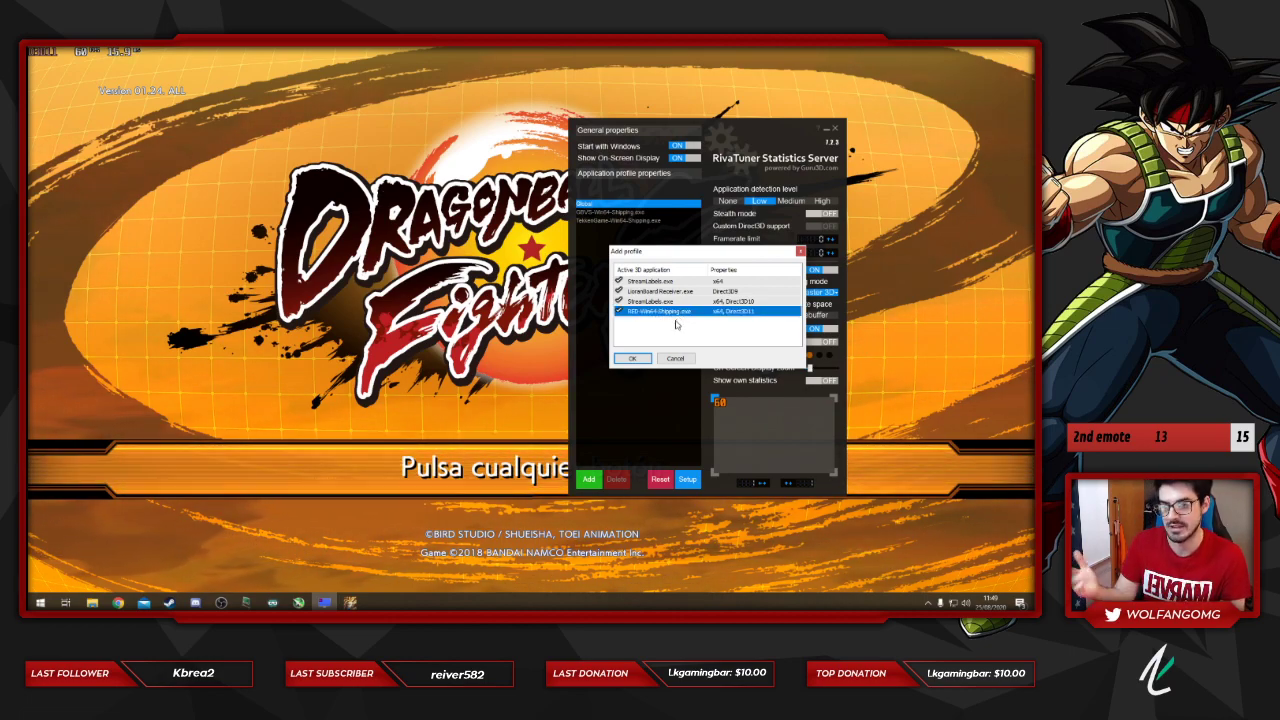
pyautogui.click(634, 358)
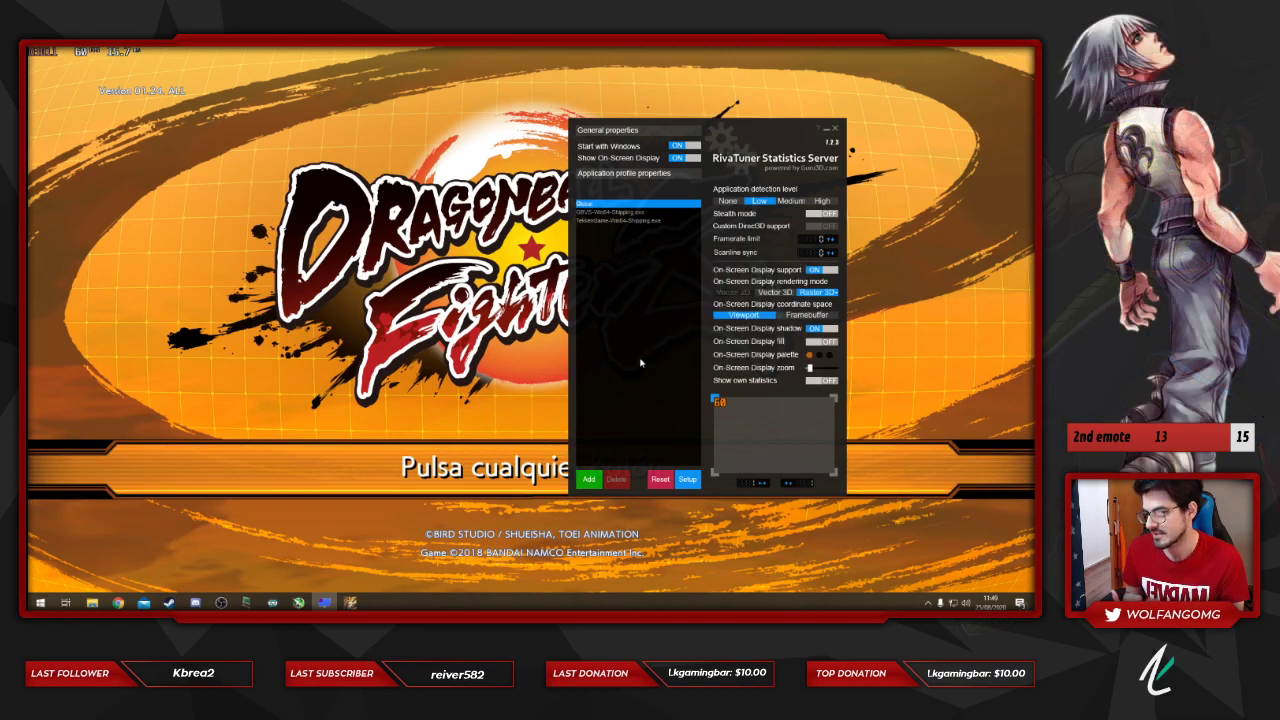
# Step: Delete the unneeded LioranBoard Receiver.exe and StreamLabels.exe application profiles
pyautogui.moveTo(739, 137); pyautogui.dragTo(675, 146)
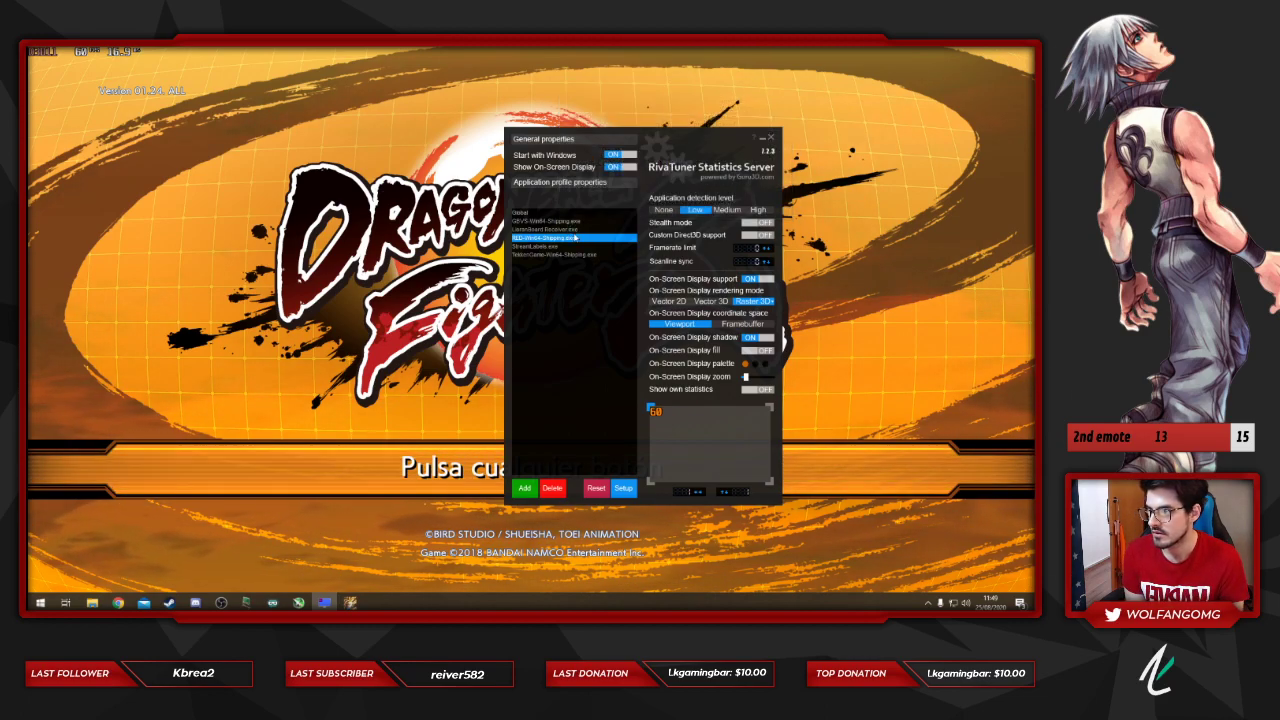
pyautogui.click(574, 229)
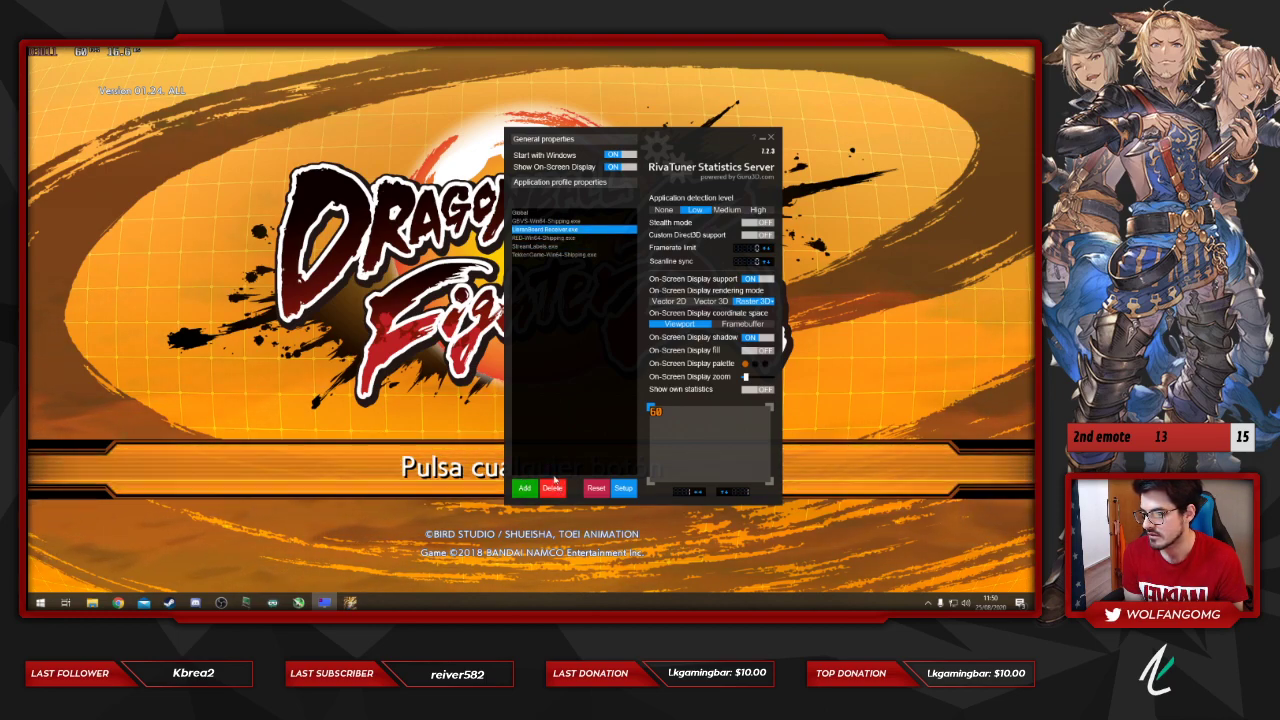
pyautogui.click(553, 487)
pyautogui.click(541, 238)
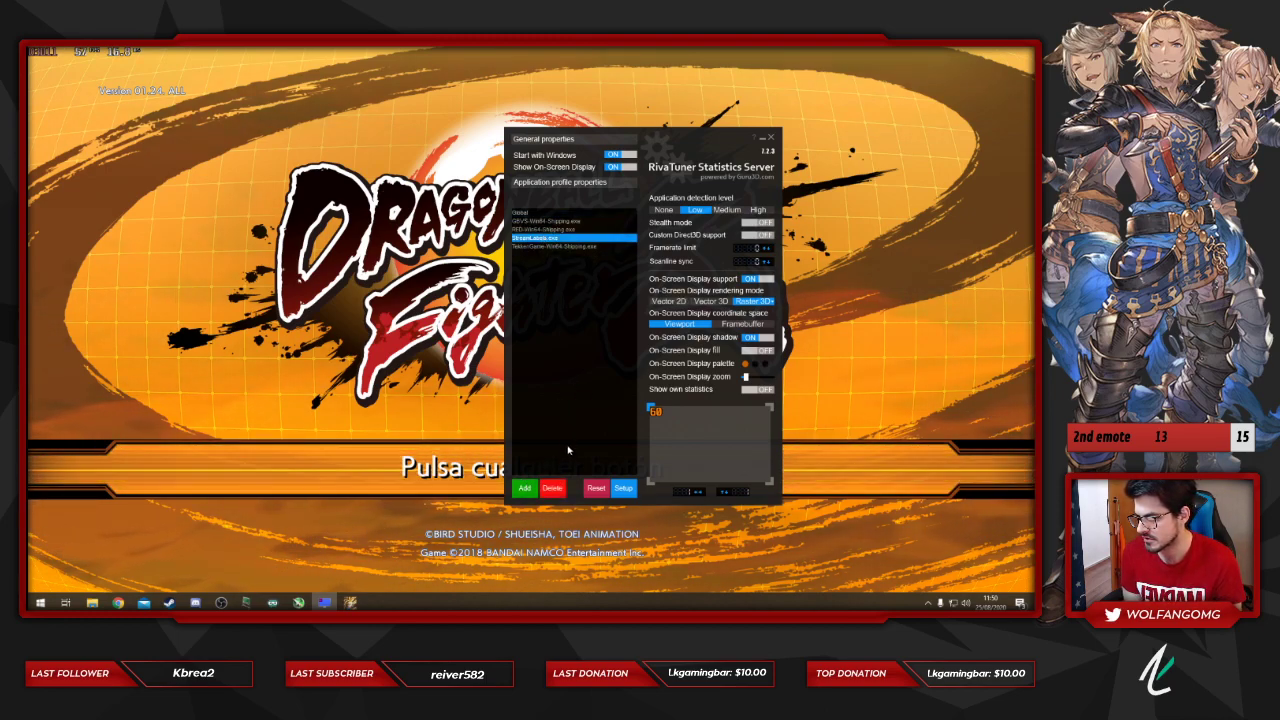
pyautogui.click(553, 487)
# Step: Configure the RED-Win64-Shipping.exe profile with a framerate limit of 60, Stealth mode on and Vector 3D rendering
pyautogui.click(541, 230)
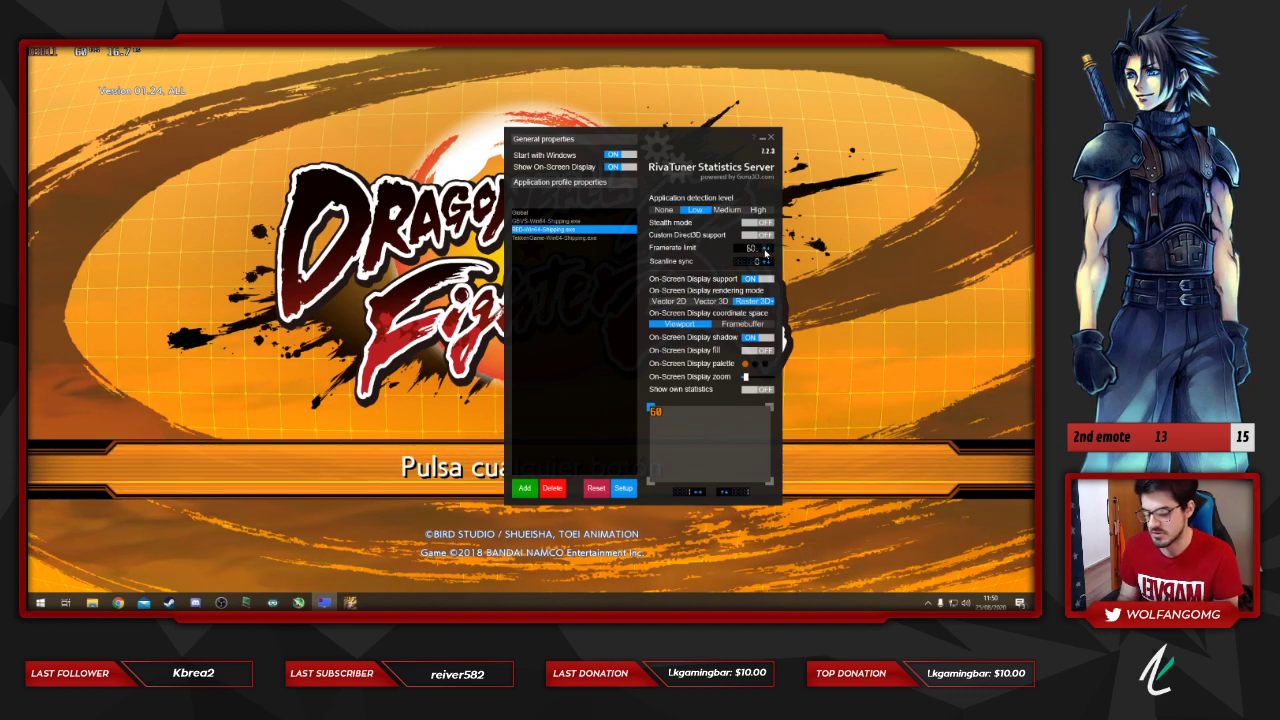
pyautogui.click(760, 223)
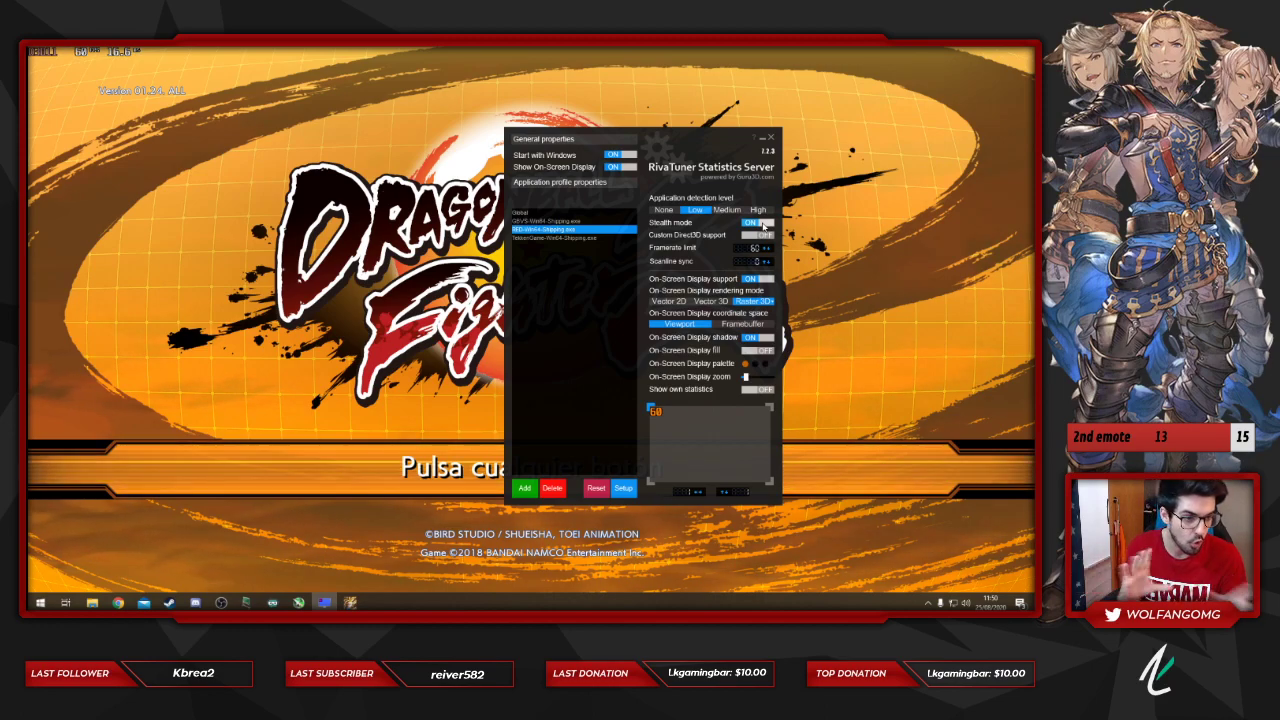
pyautogui.click(708, 301)
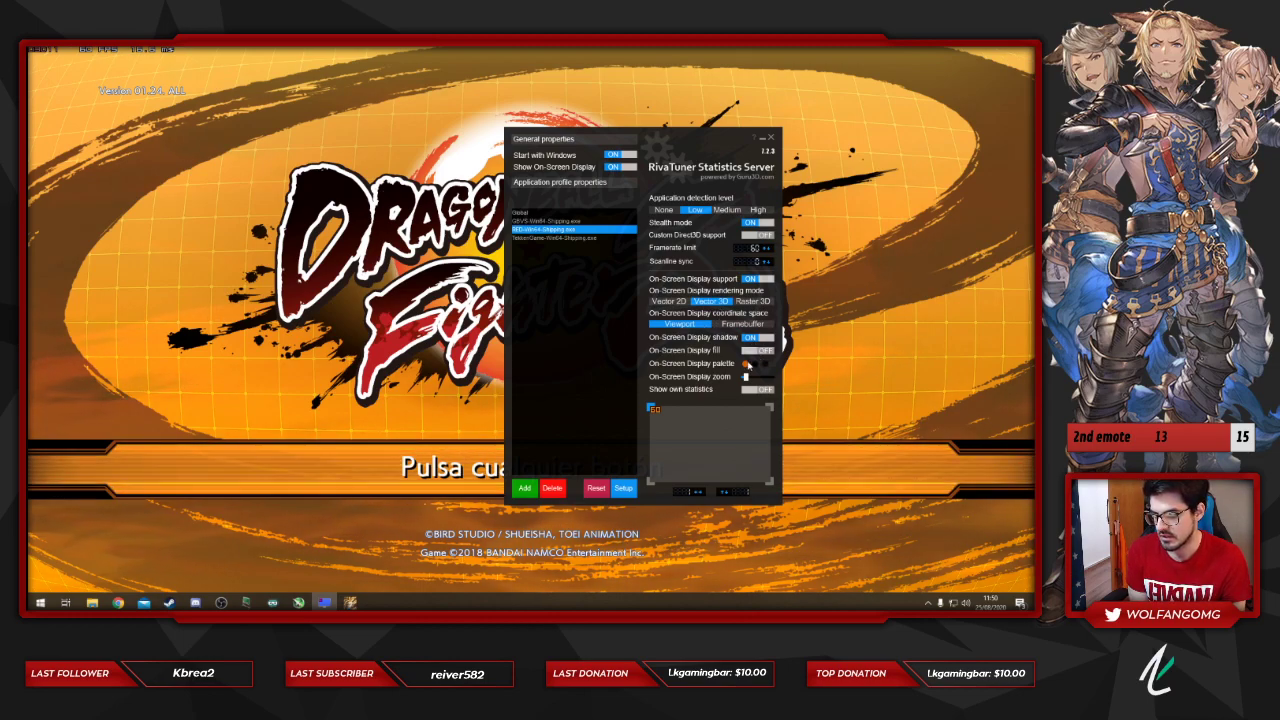
# Step: Set the first On-Screen Display palette colour of the RED-Win64-Shipping.exe profile to dark red and put the RivaTuner window away
pyautogui.click(746, 364)
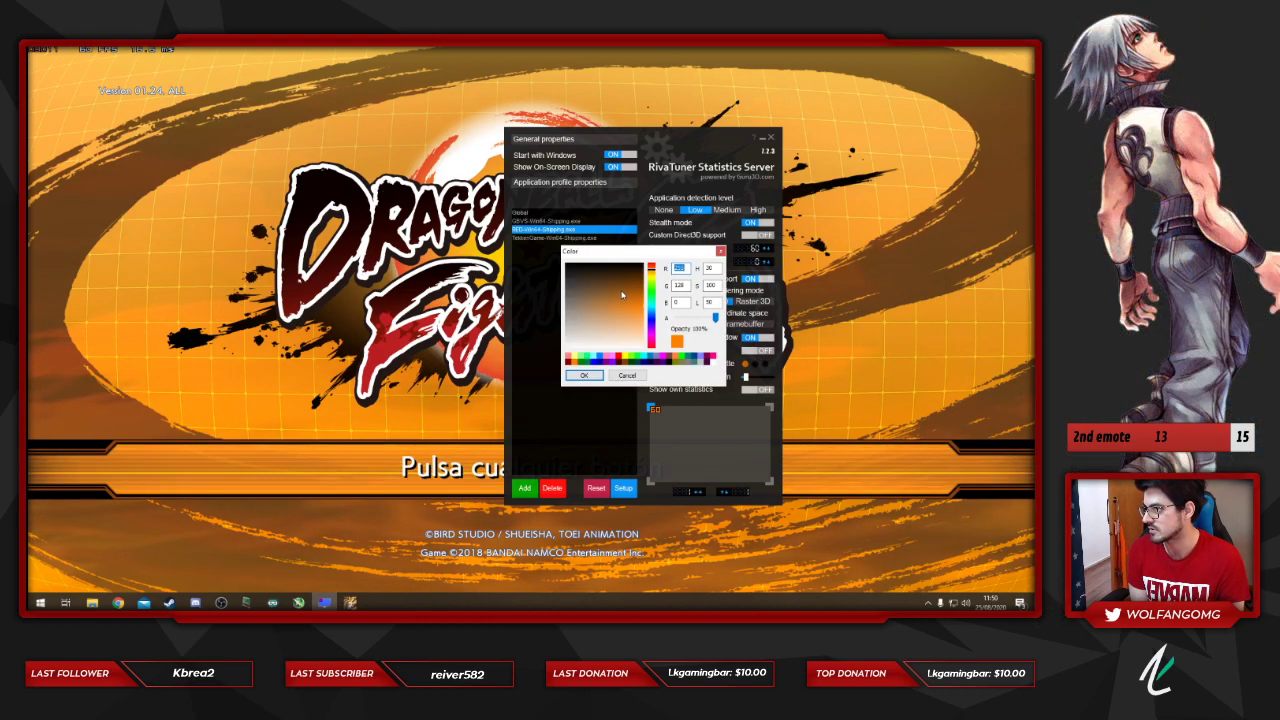
pyautogui.click(714, 358)
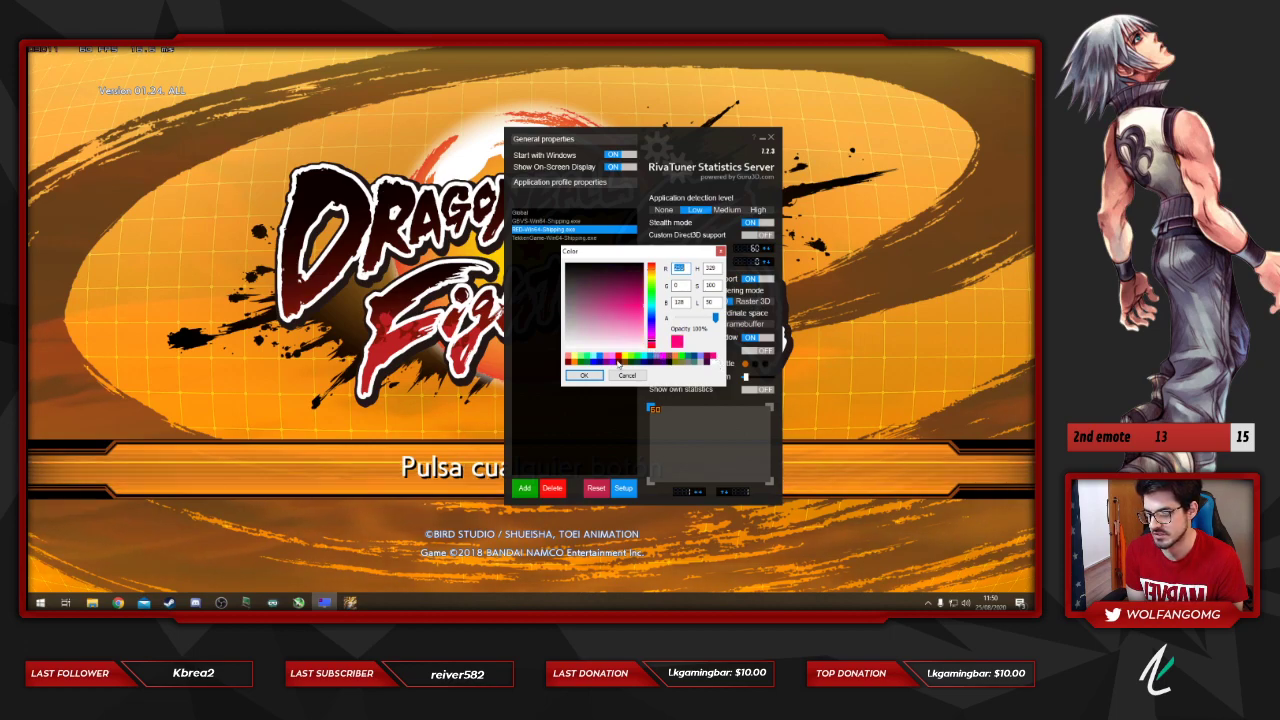
pyautogui.click(618, 358)
pyautogui.click(584, 375)
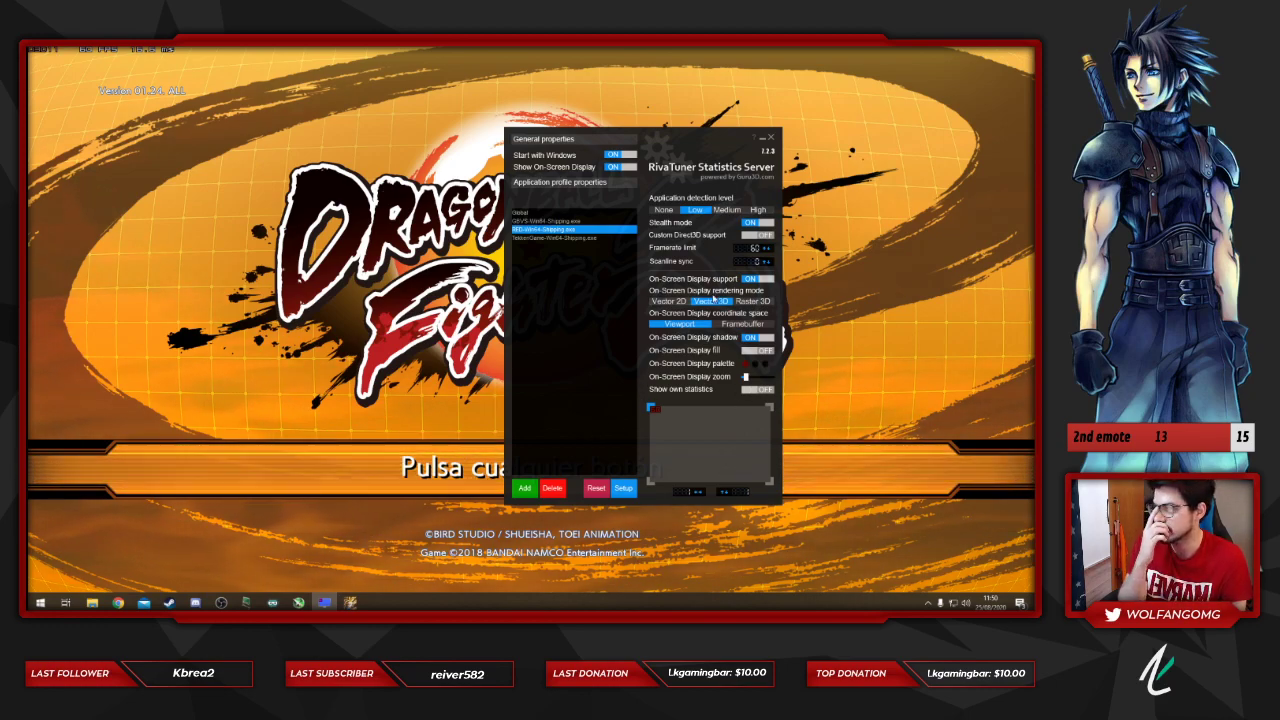
pyautogui.click(767, 141)
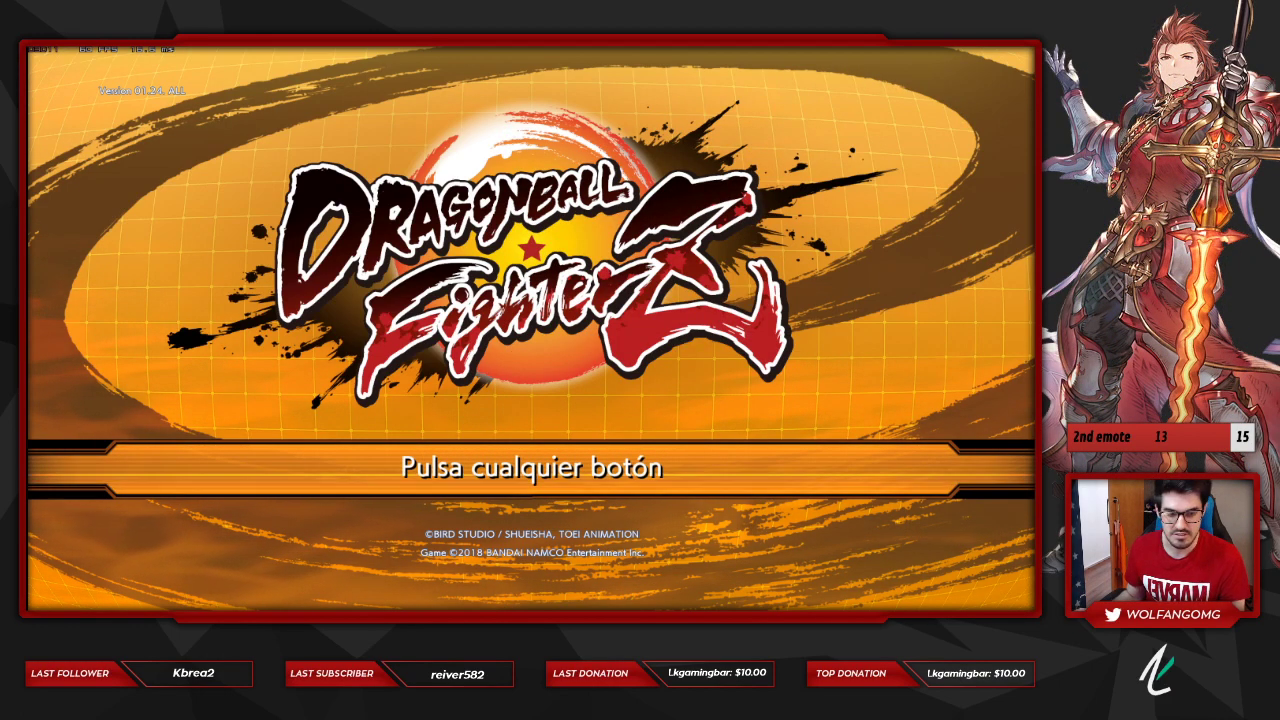
# Step: Switch to Dragon Ball FighterZ and start a game with Jugar en línea to enter the online main lobby
pyautogui.hotkey('alt', 'Tab')
pyautogui.hotkey('alt', 'Tab')
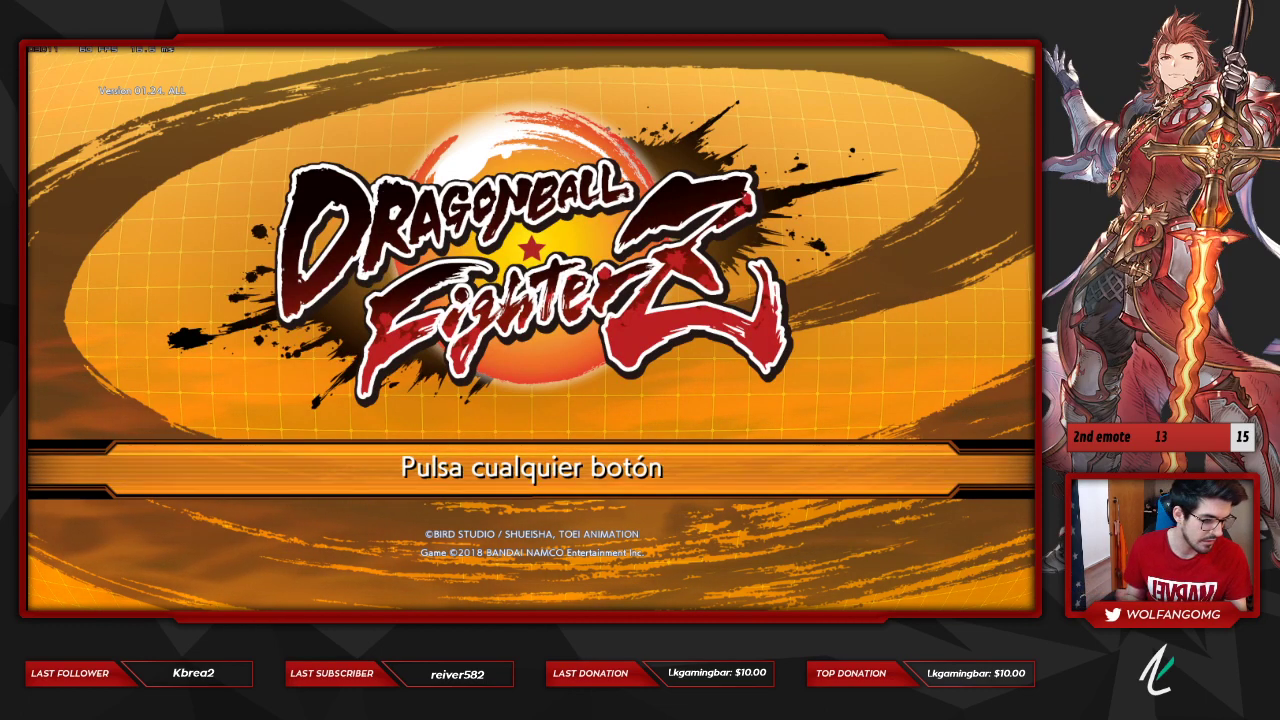
pyautogui.press('Return')
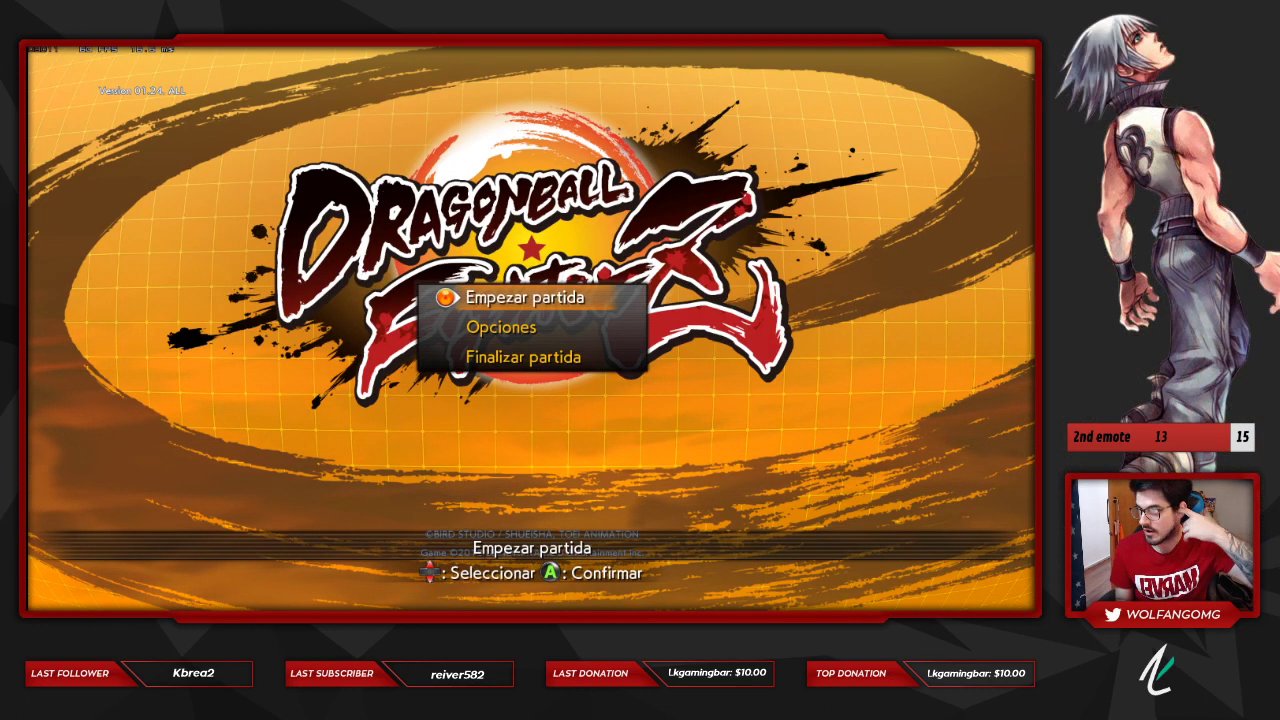
pyautogui.press('Return')
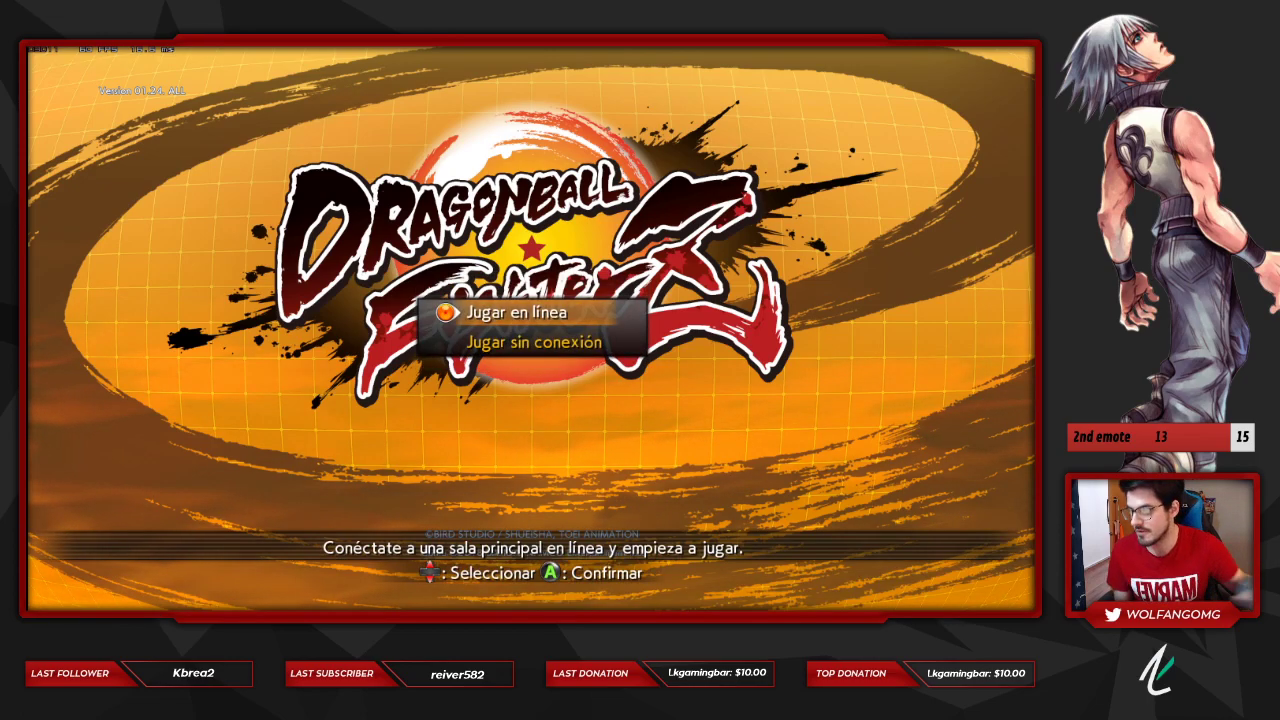
pyautogui.press('Return')
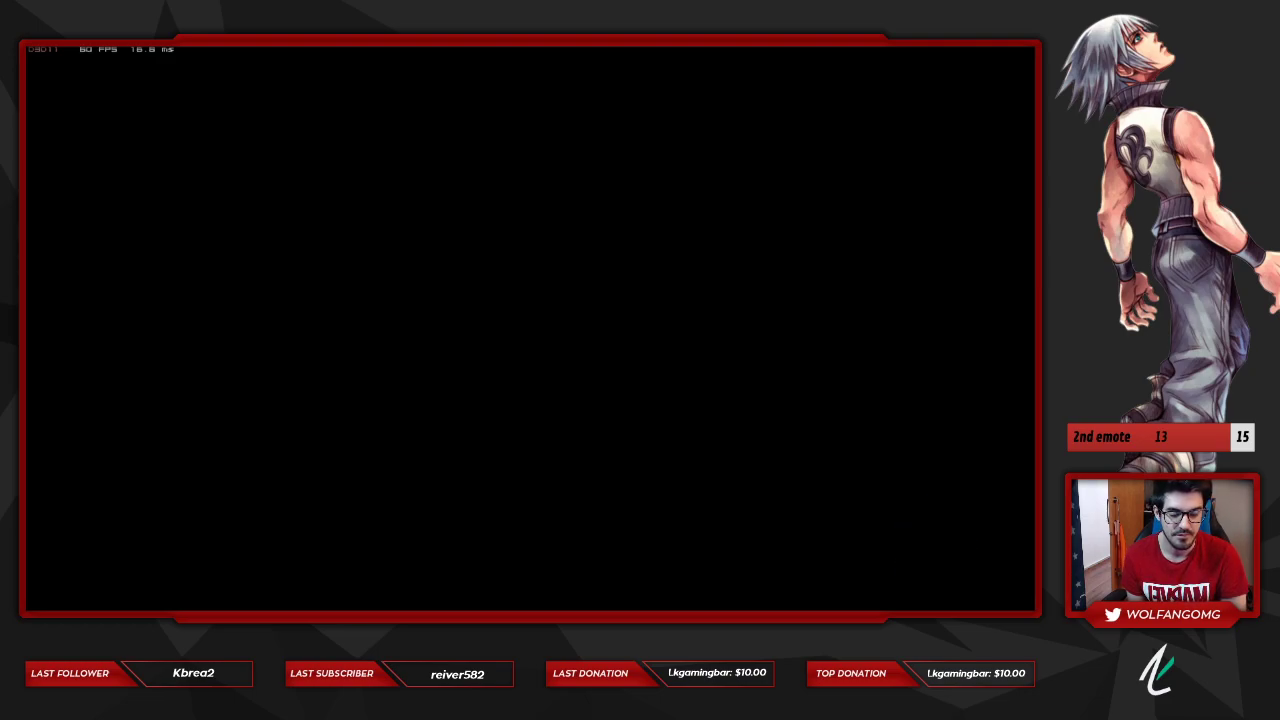
pyautogui.press('Return')
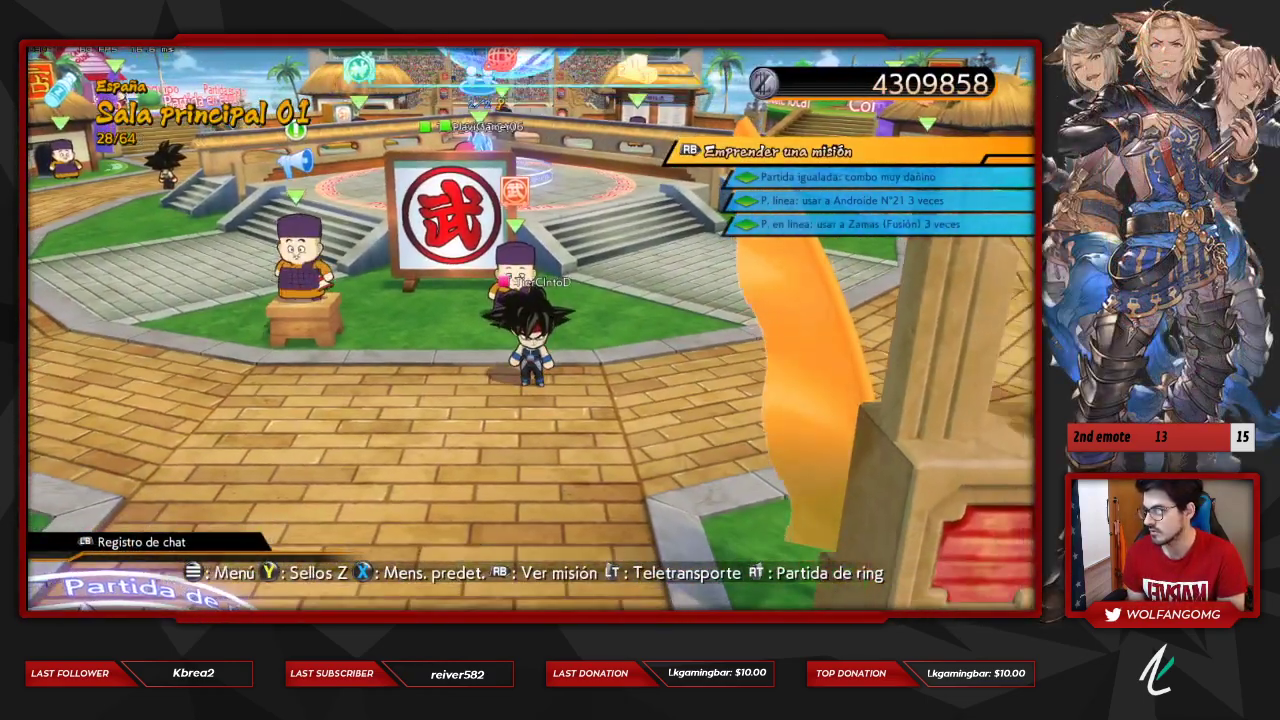
# Step: Bring up the lobby menu and enter Opciones
pyautogui.press('Escape')
pyautogui.press('Down')
pyautogui.press('Down')
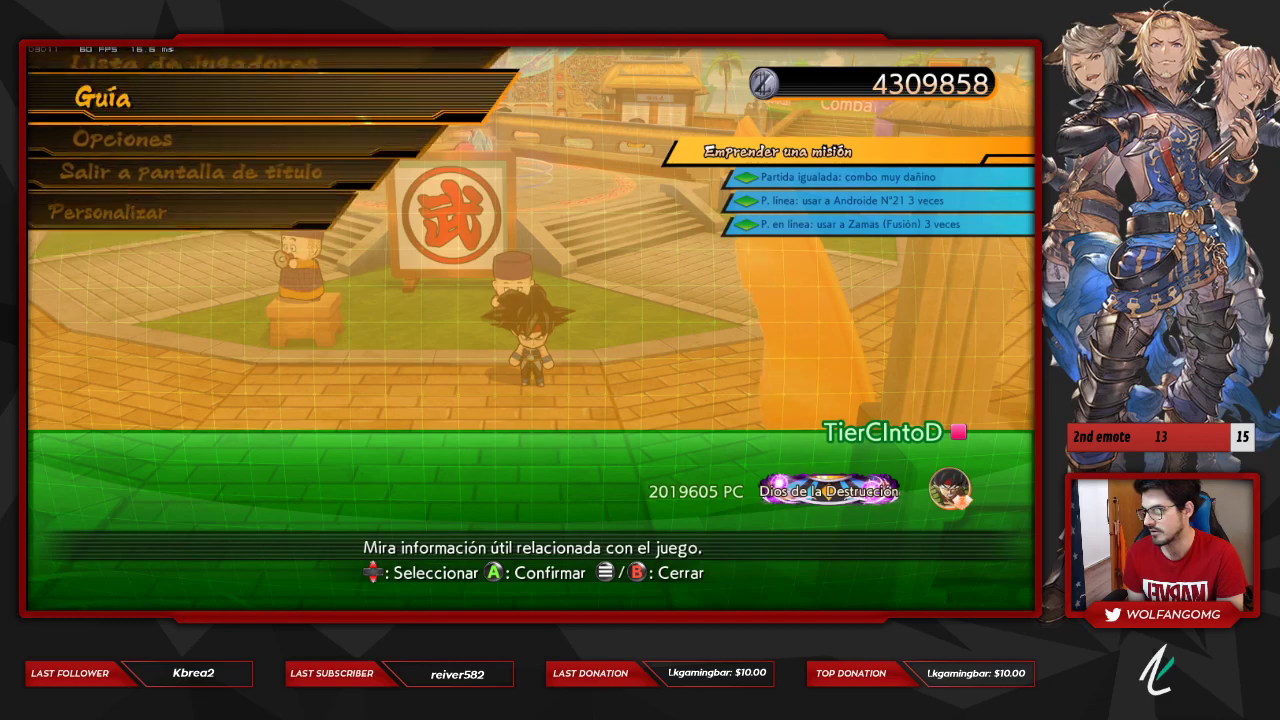
pyautogui.press('Down')
pyautogui.press('Return')
# Step: Open the Gráficos settings and go to the Sincronización vertical option to check it
pyautogui.press('Down')
pyautogui.press('Down')
pyautogui.press('Down')
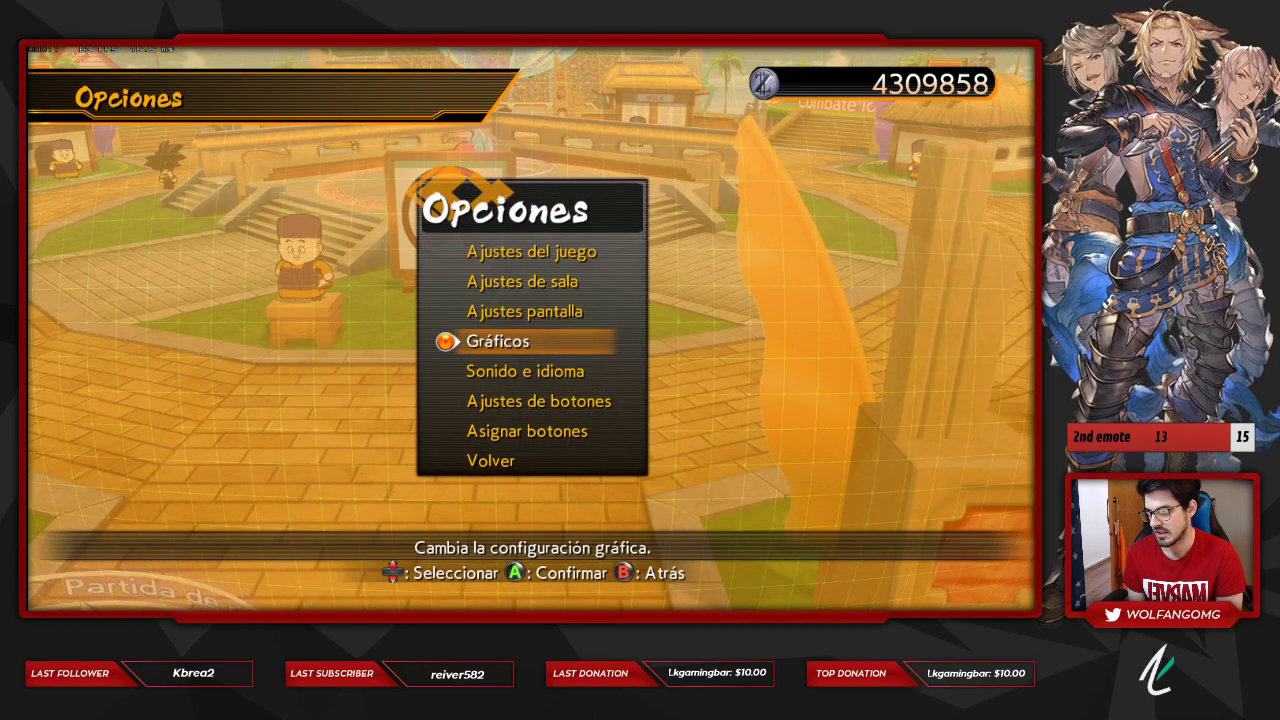
pyautogui.press('Return')
pyautogui.press('Down')
pyautogui.press('Down')
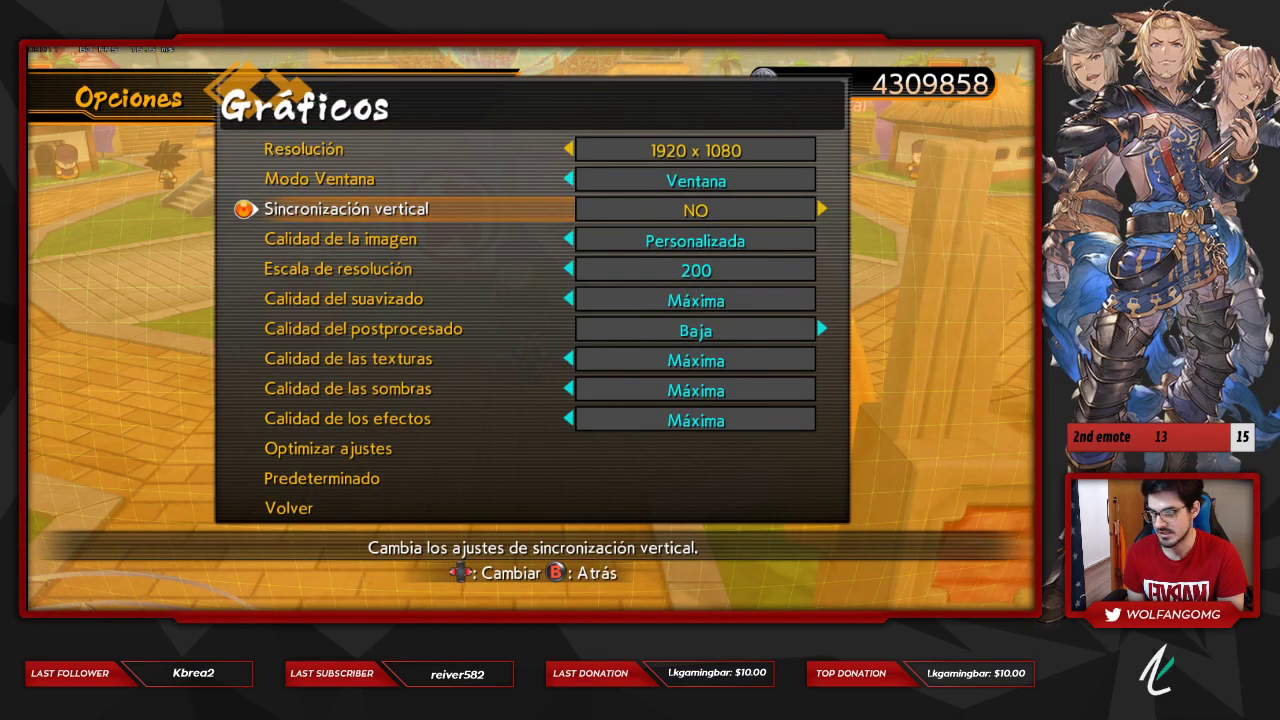